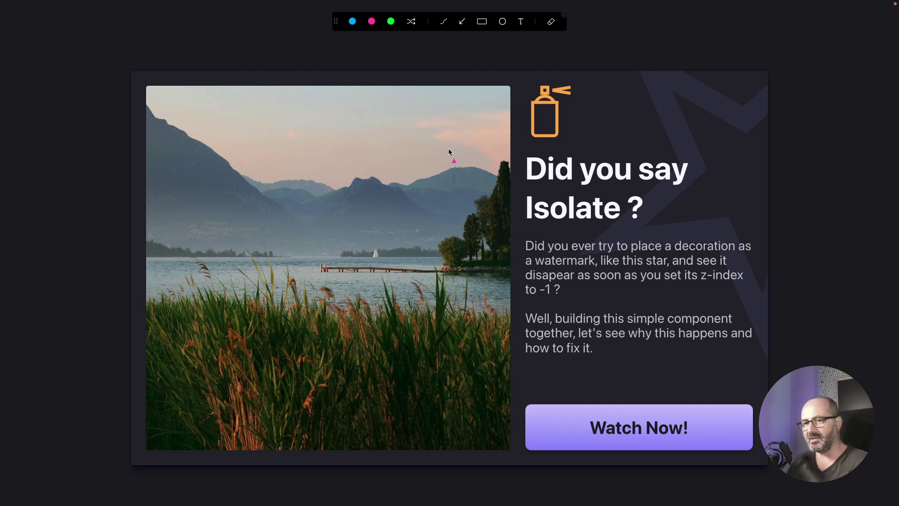
pyautogui.moveTo(436, 153); pyautogui.dragTo(646, 123)
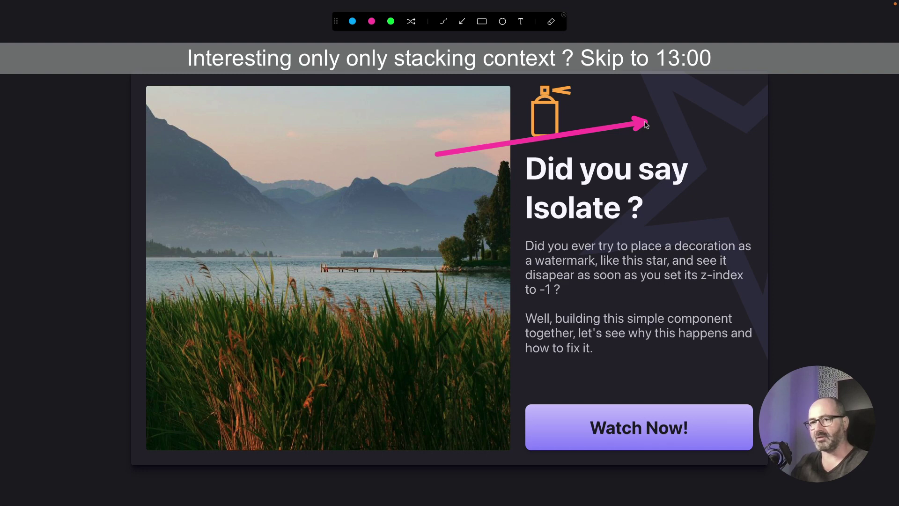
pyautogui.press('Escape')
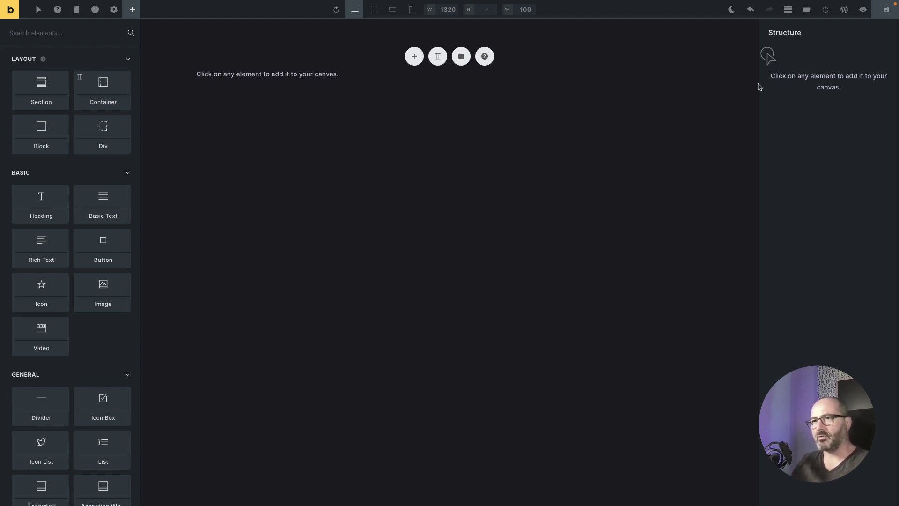
# - Add a section to the canvas and apply the full min-height utility class to it
pyautogui.click(49, 86)
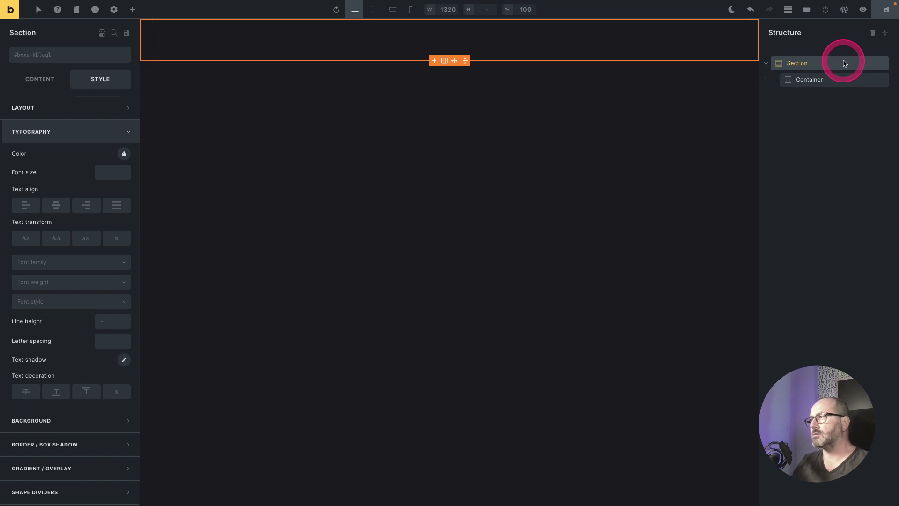
pyautogui.click(37, 59)
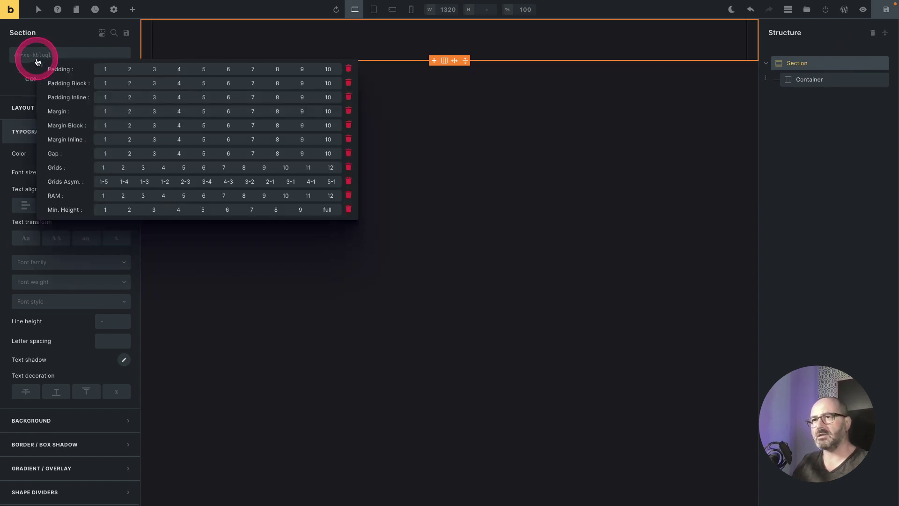
pyautogui.click(327, 209)
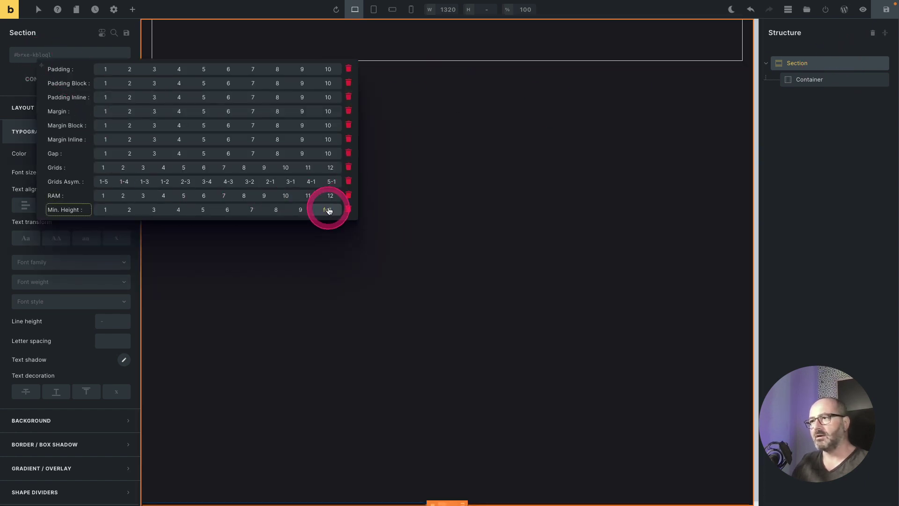
pyautogui.click(241, 100)
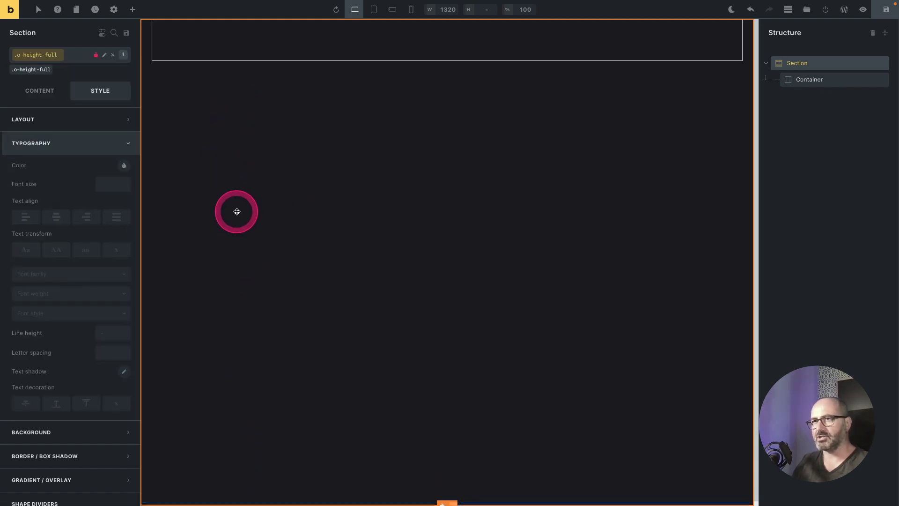
# - Apply the SuperCenter position utility class to the section
pyautogui.click(358, 209)
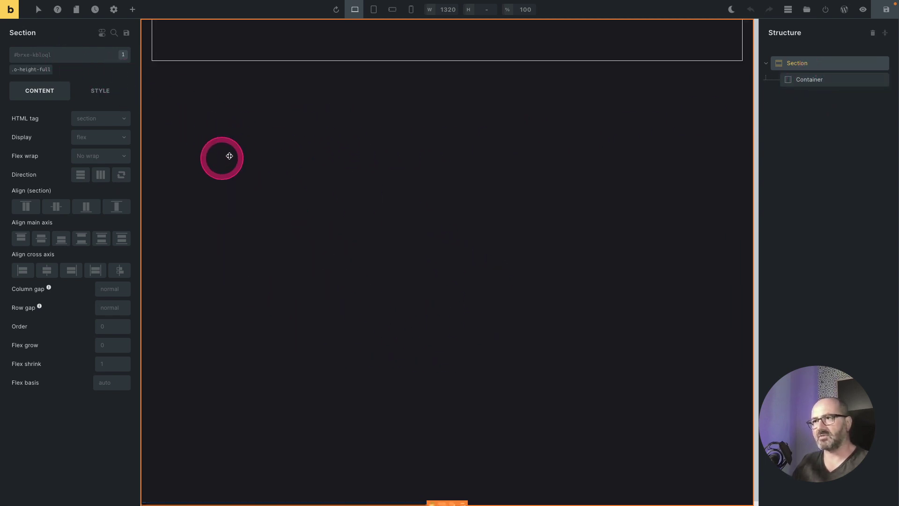
pyautogui.click(24, 55)
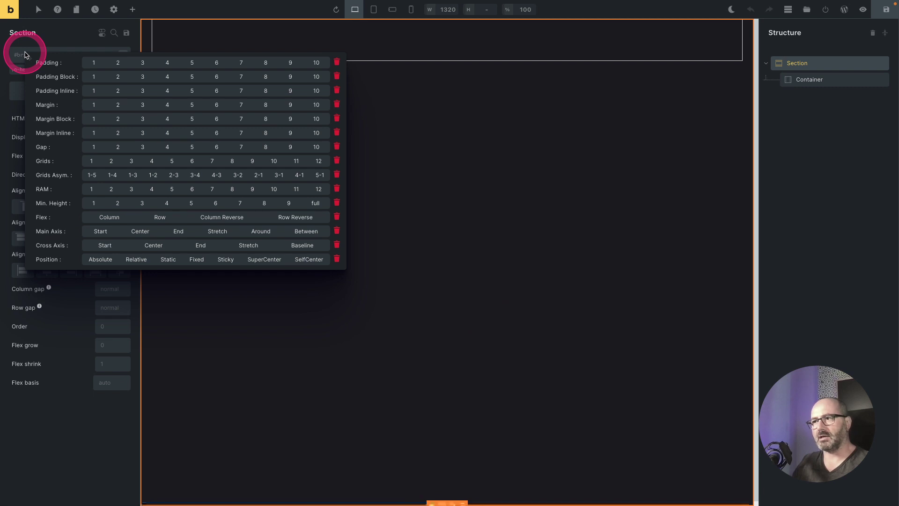
pyautogui.click(265, 260)
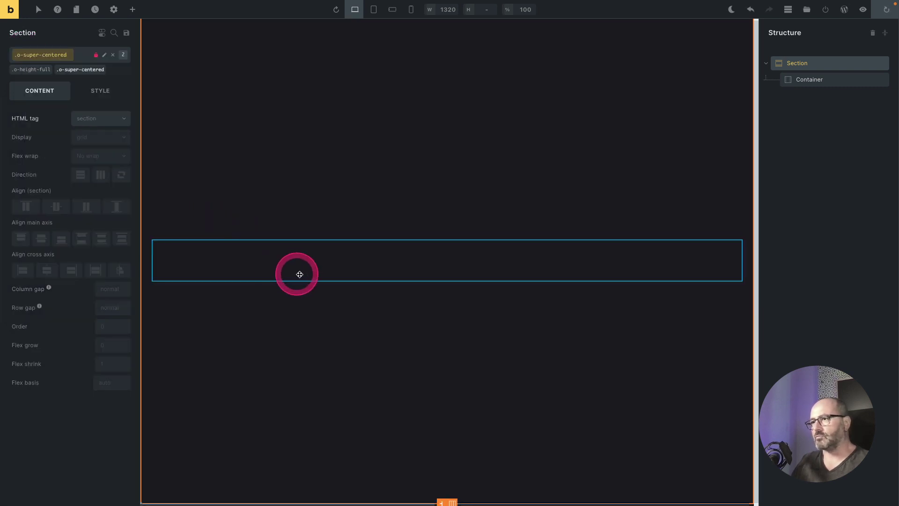
# - Assign the o-card-2 class to the container inside the section
pyautogui.click(422, 263)
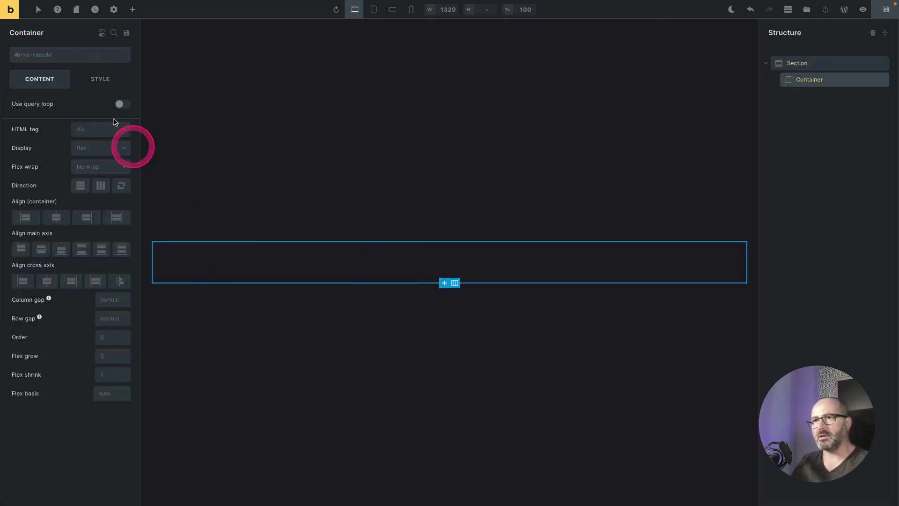
pyautogui.click(71, 57)
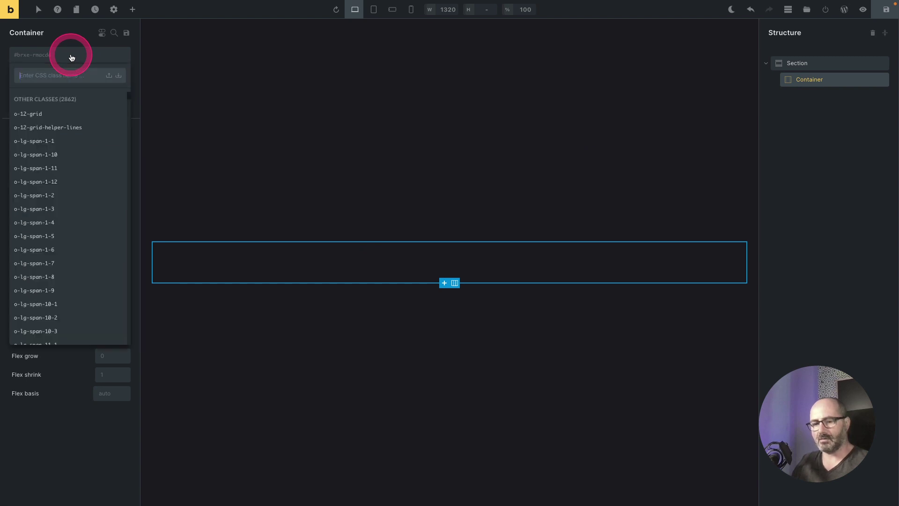
pyautogui.write('card')
pyautogui.press('Down')
pyautogui.press('Down')
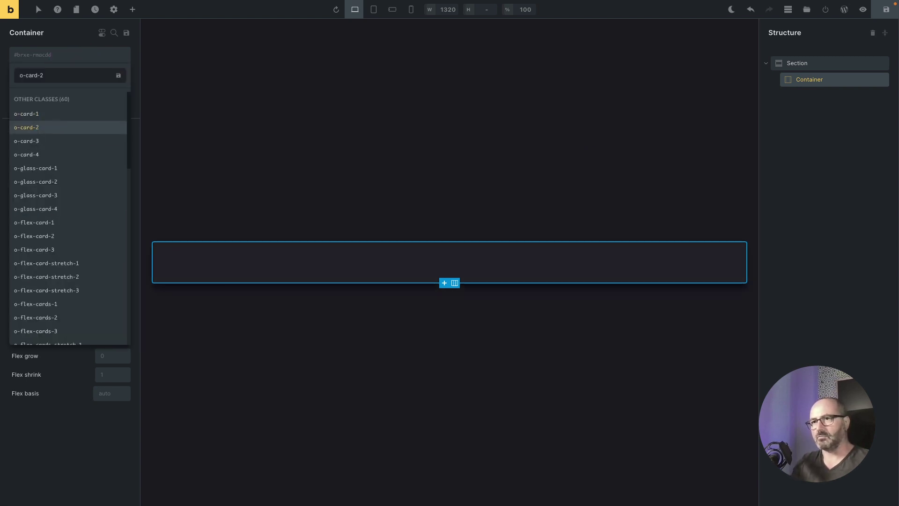
pyautogui.press('Return')
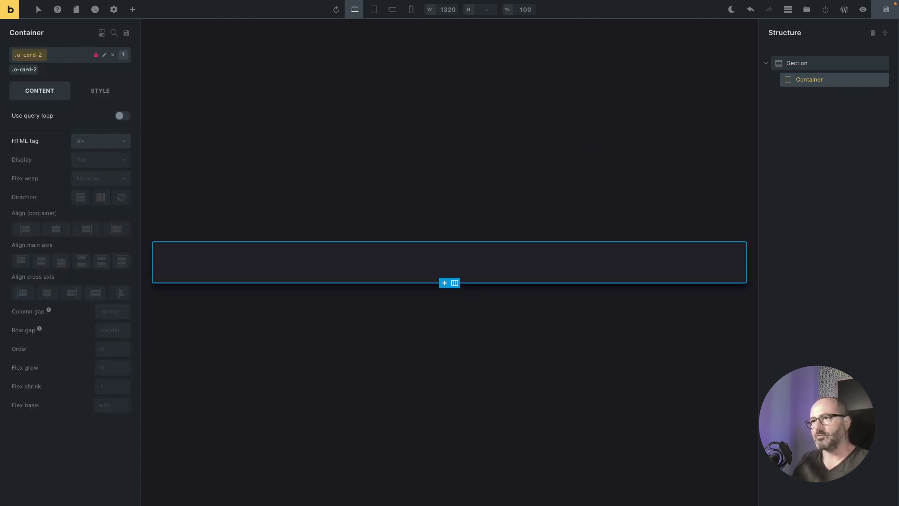
# - Set the container's width to 65rem at element level
pyautogui.click(103, 93)
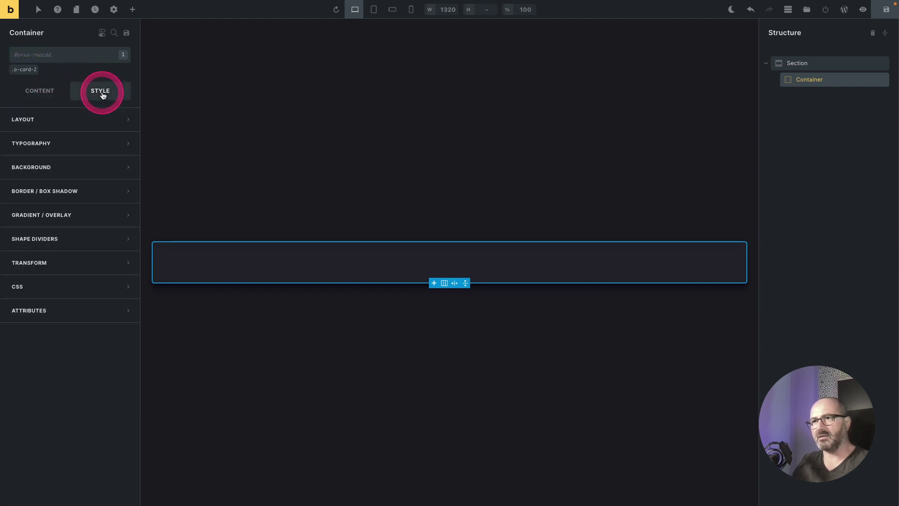
pyautogui.click(91, 118)
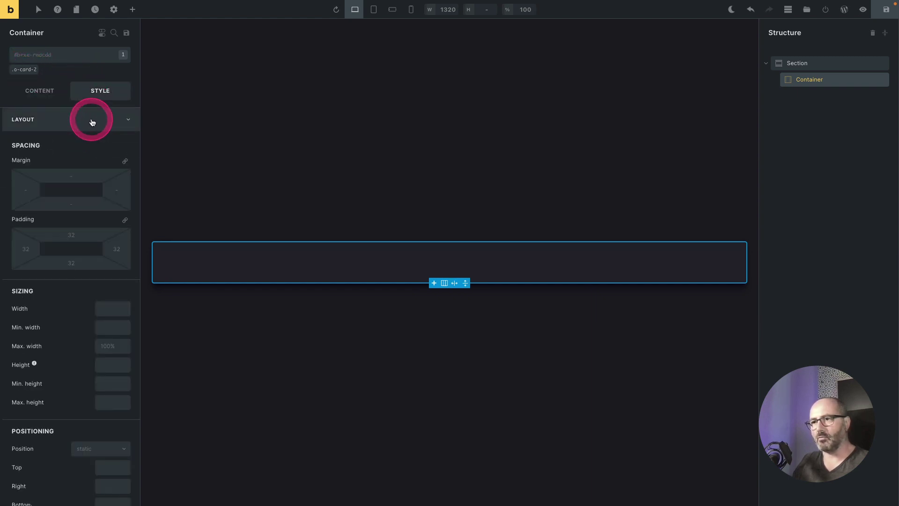
pyautogui.write('65rem')
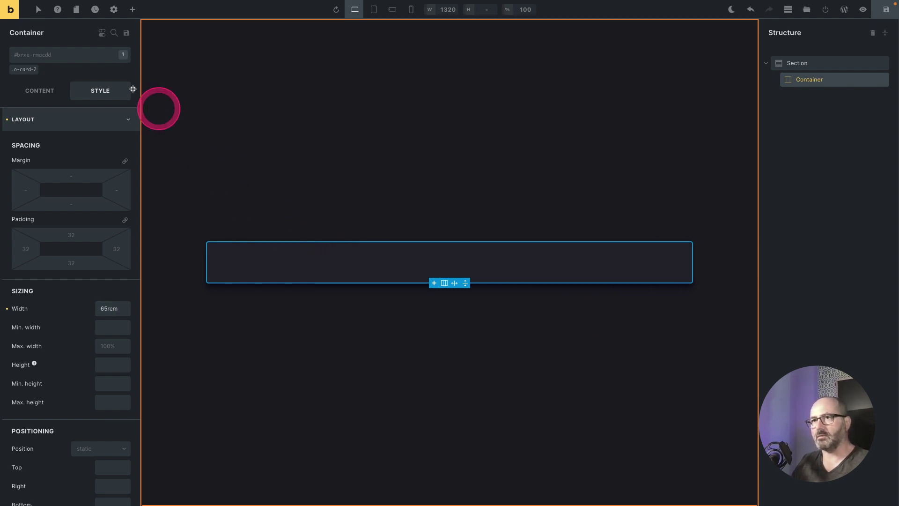
# - Apply the asymmetric 3-2 grid class and the padding 4 class to the container
pyautogui.click(30, 56)
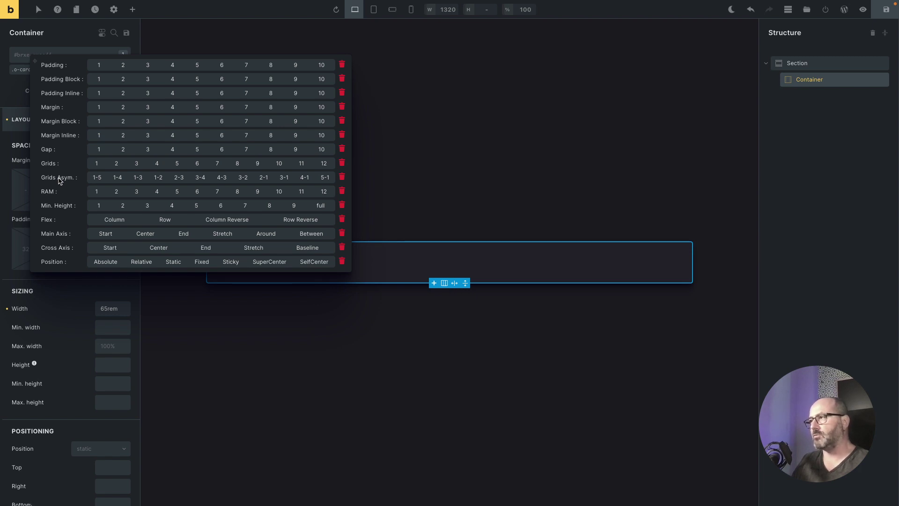
pyautogui.click(243, 180)
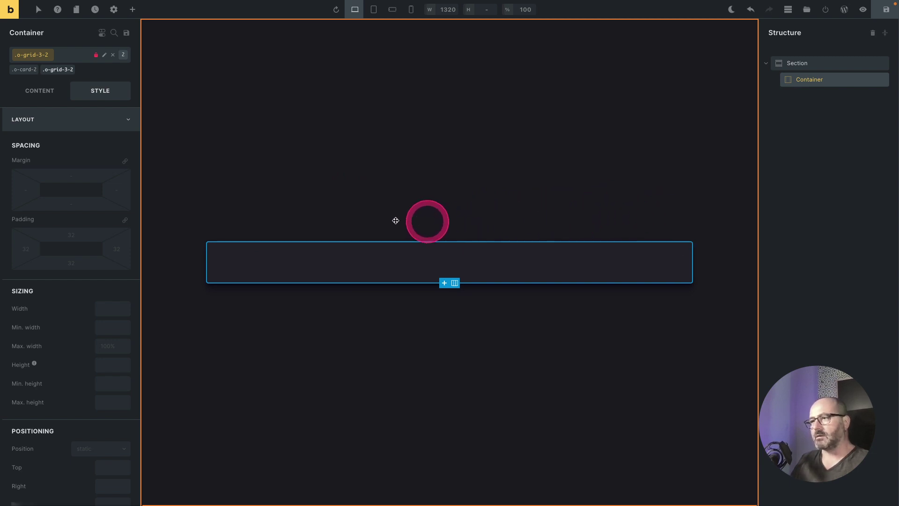
pyautogui.click(40, 56)
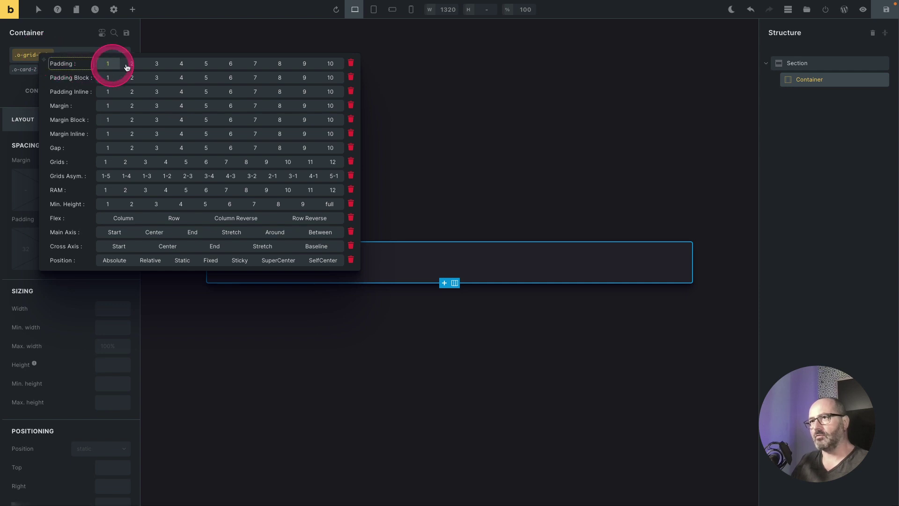
pyautogui.click(181, 64)
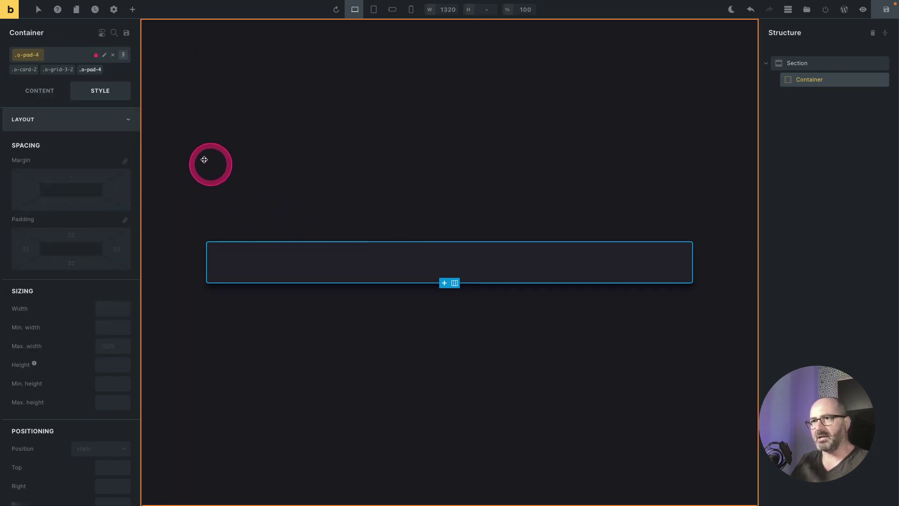
# - Add an image to the container and set its external URL to the square 768 × 768 placeholder, //picsum.photos/768
pyautogui.click(132, 9)
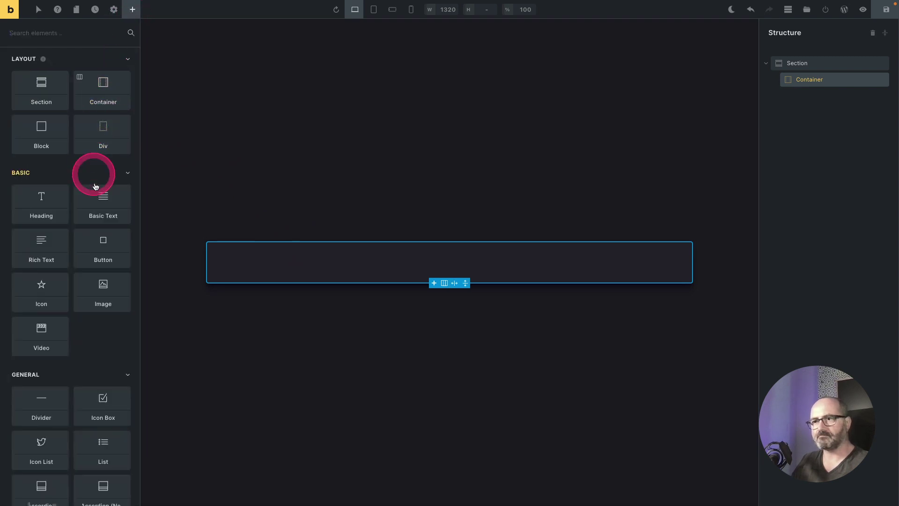
pyautogui.click(101, 290)
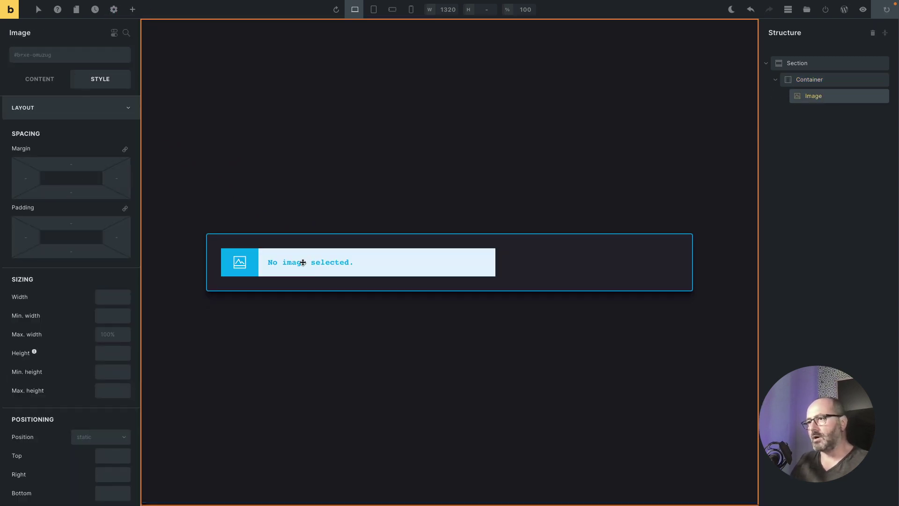
pyautogui.click(37, 81)
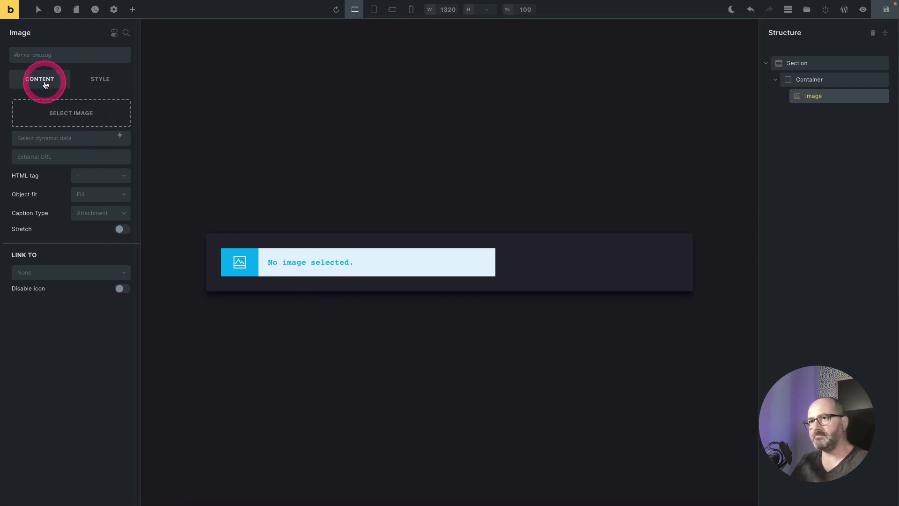
pyautogui.click(36, 159)
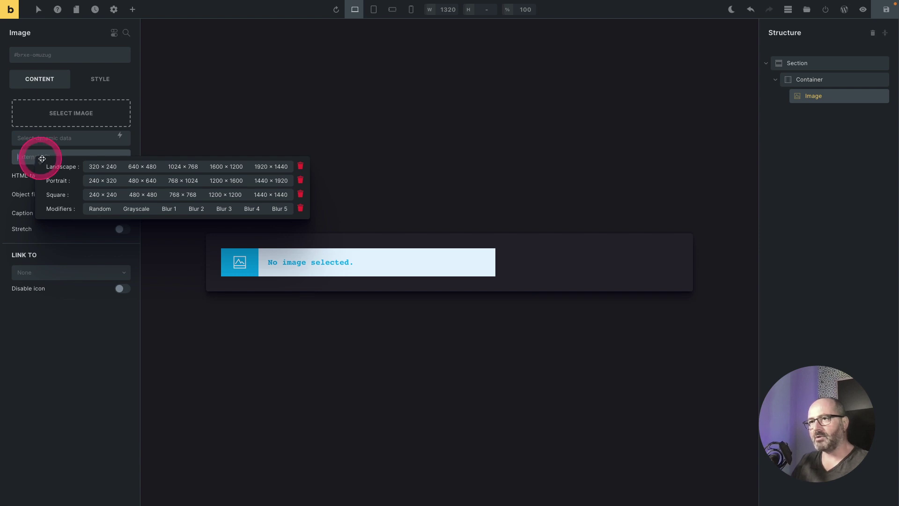
pyautogui.click(73, 196)
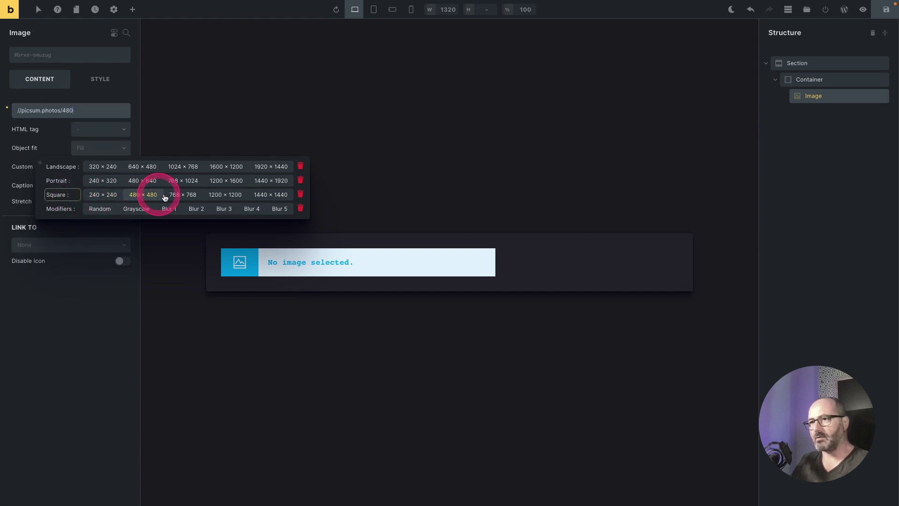
pyautogui.click(180, 195)
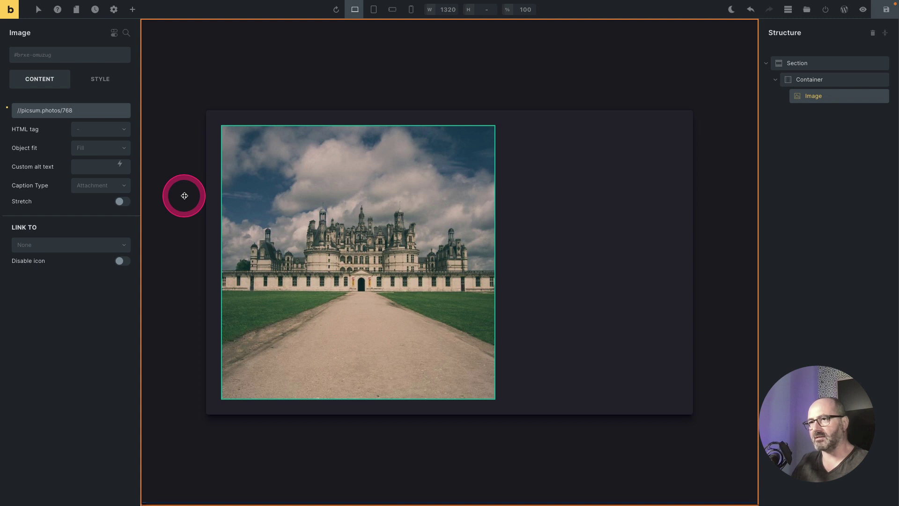
pyautogui.moveTo(112, 169)
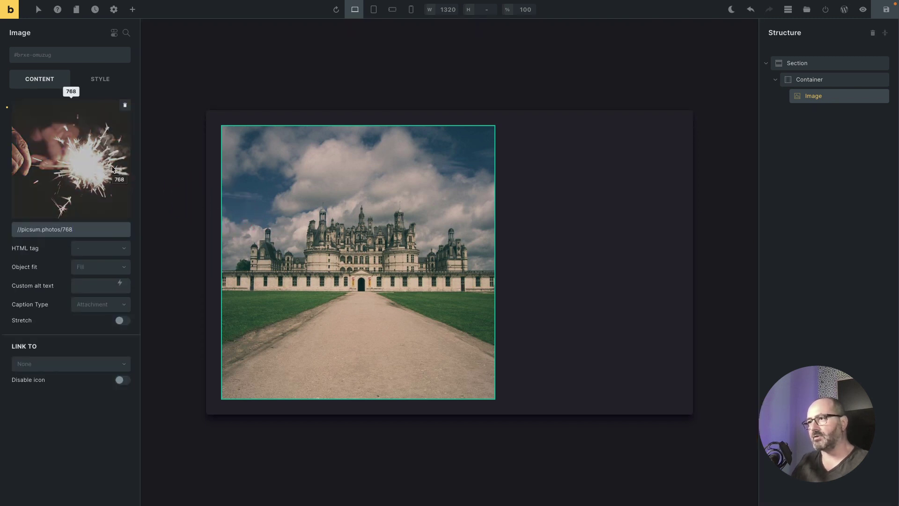
pyautogui.moveTo(112, 170); pyautogui.dragTo(245, 148)
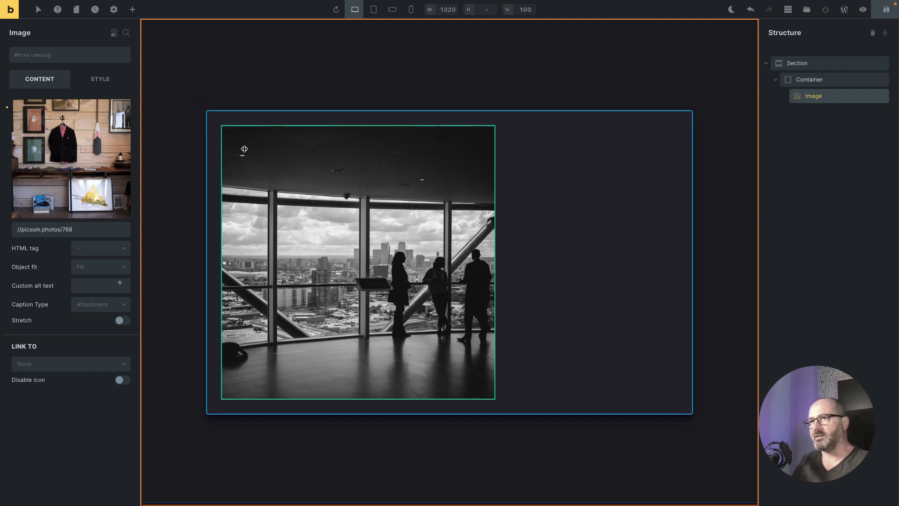
# - Assign the o-radius-2 class to the image and save the page
pyautogui.click(38, 55)
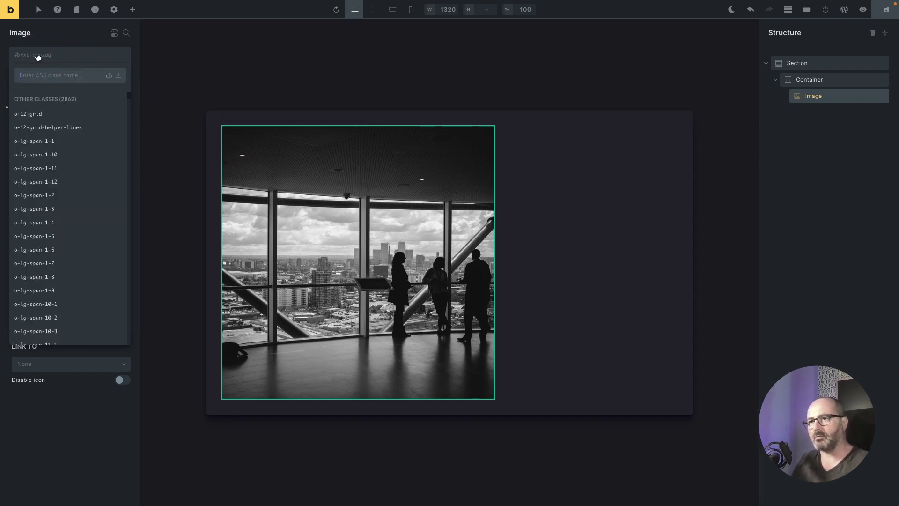
pyautogui.write('radius')
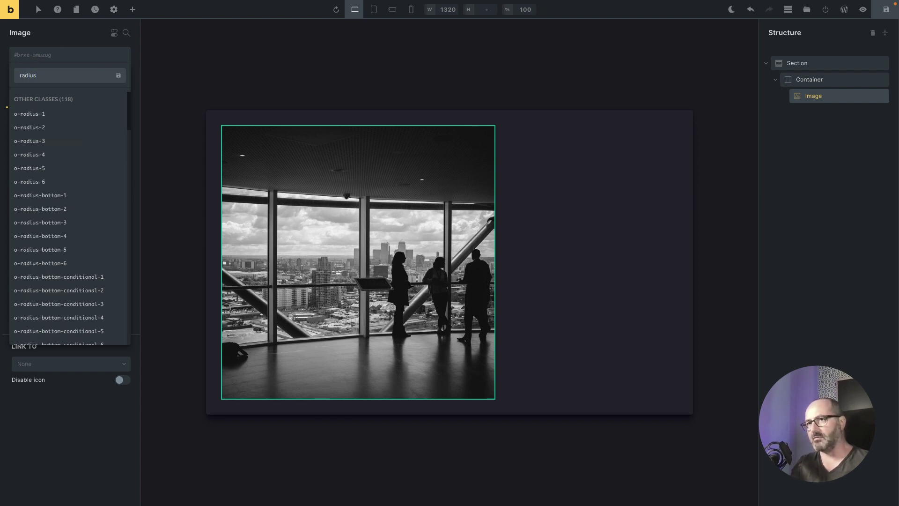
pyautogui.press('Down')
pyautogui.press('Down')
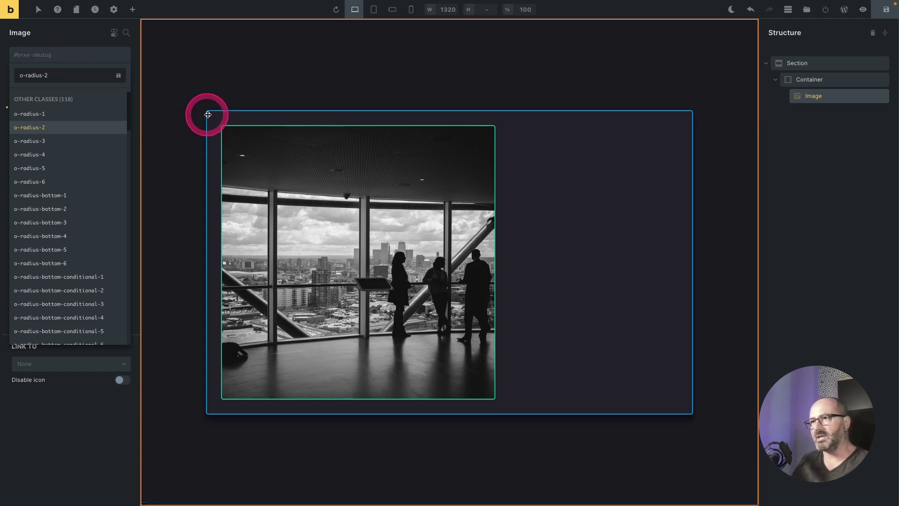
pyautogui.click(34, 126)
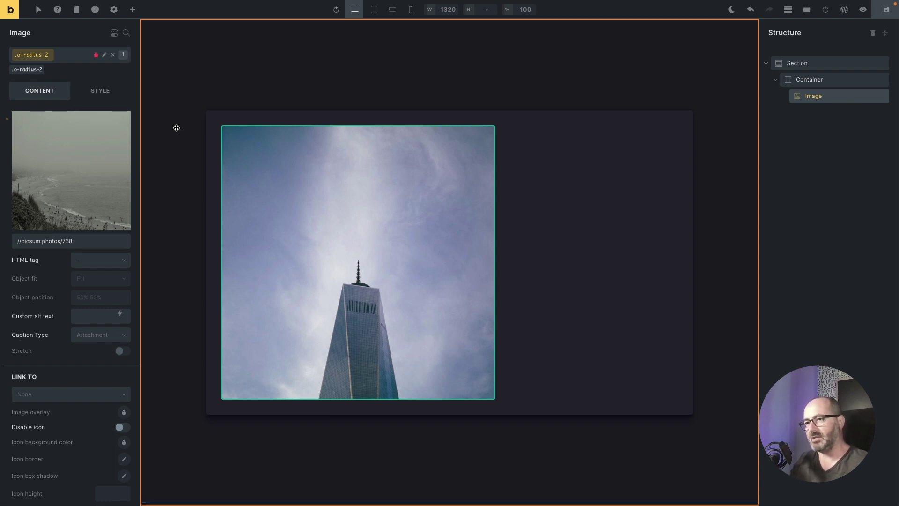
pyautogui.hotkey('ctrl', 's')
# - Change the image's external URL to the seeded placeholder //picsum.photos/seed/vbdfshj/768 and reload the builder
pyautogui.click(177, 127)
pyautogui.click(77, 242)
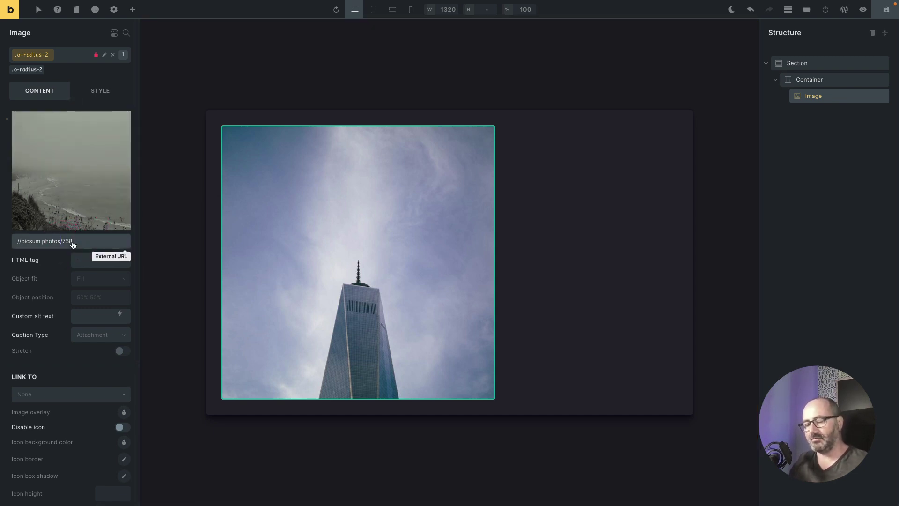
pyautogui.write('/seed')
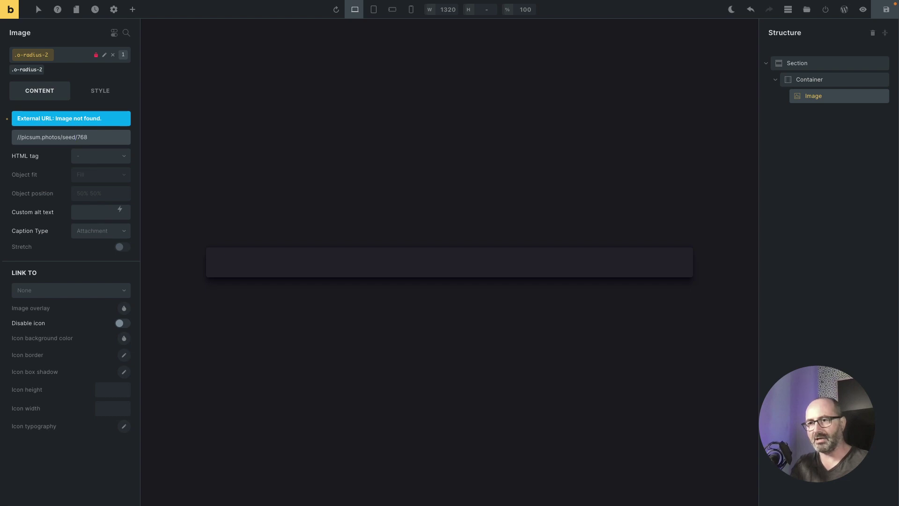
pyautogui.write('/')
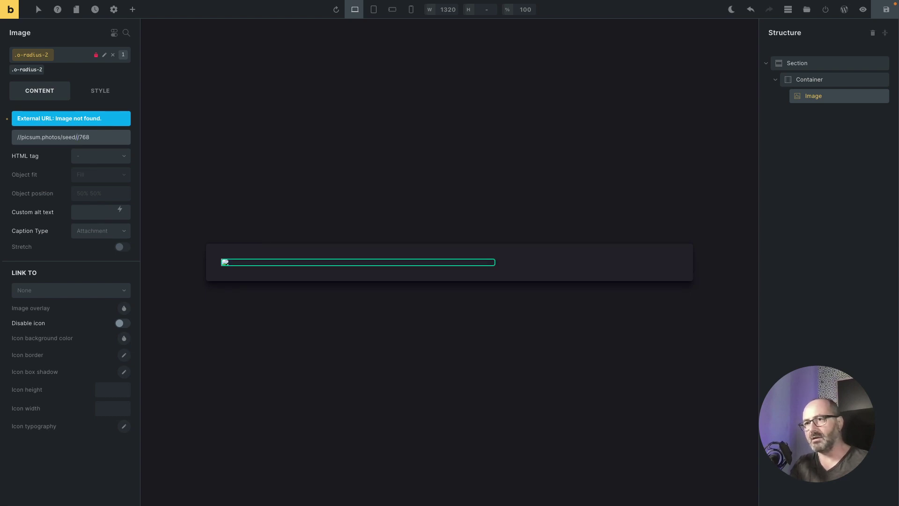
pyautogui.write('vbdfshj')
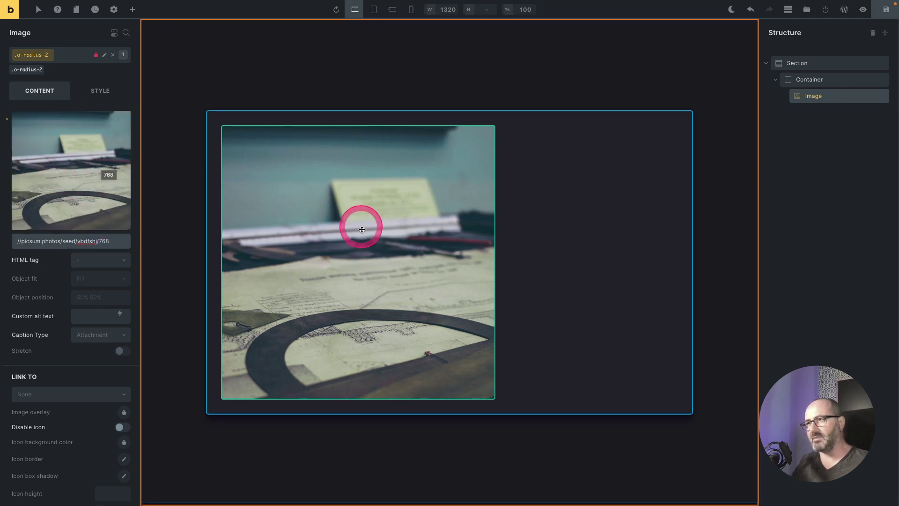
pyautogui.press('super+r')
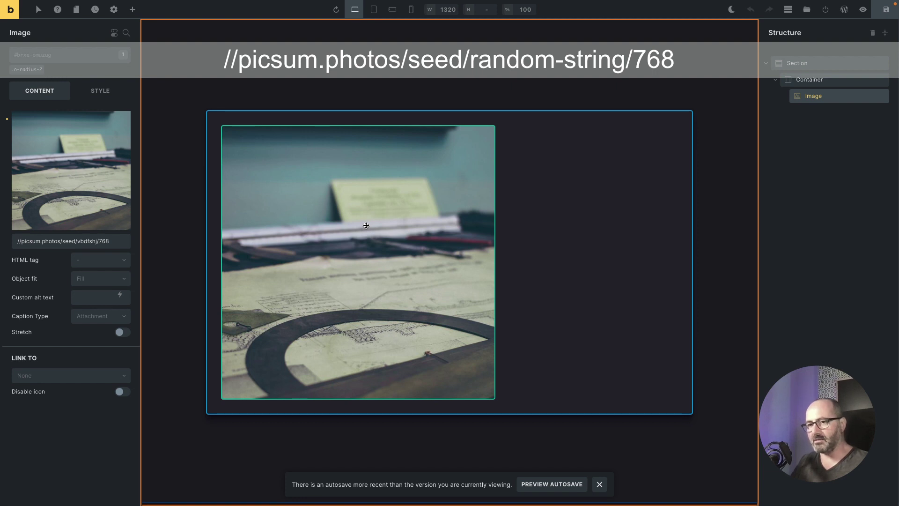
# - Replace the seed string in the image's external URL with "vdhjs," to load a different picture
pyautogui.click(119, 243)
pyautogui.click(86, 243)
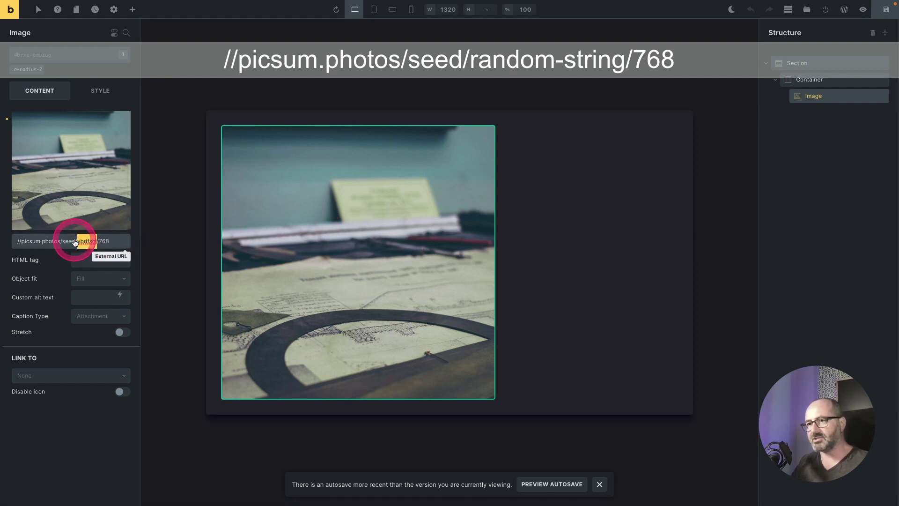
pyautogui.doubleClick(90, 244)
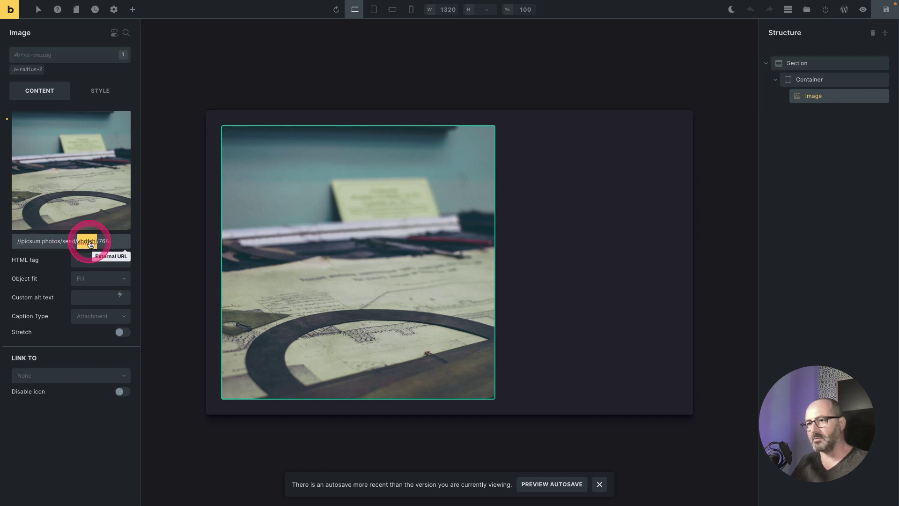
pyautogui.write('vdhjs,')
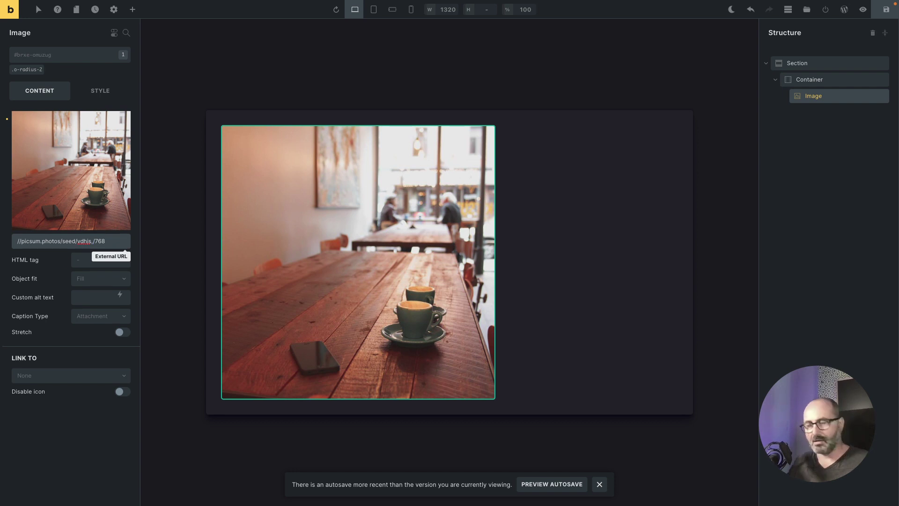
# - Add a div to the container as the second column beside the image
pyautogui.click(678, 202)
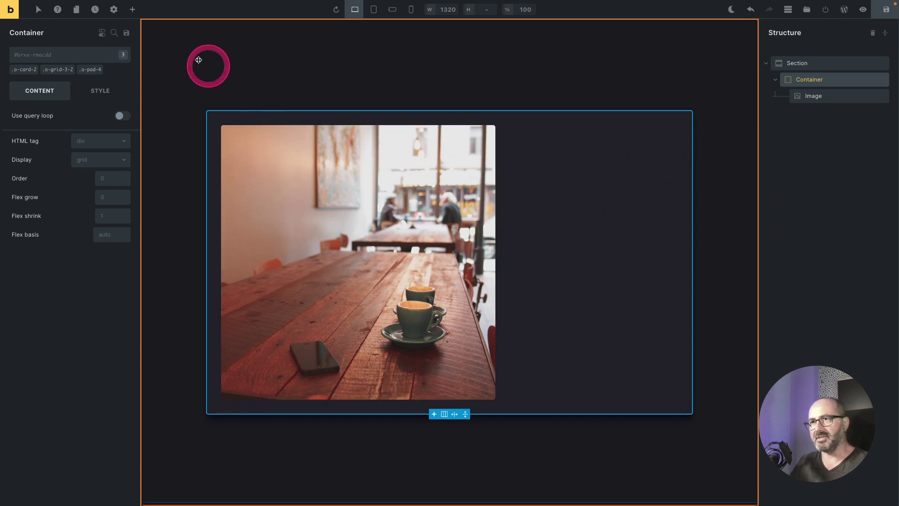
pyautogui.click(133, 9)
pyautogui.click(104, 118)
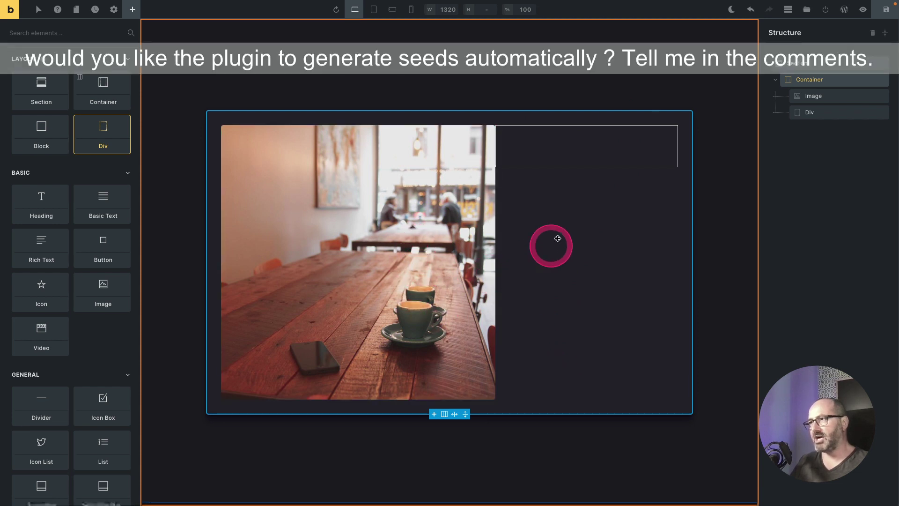
# - Assign the o-stretch class to the container
pyautogui.click(826, 80)
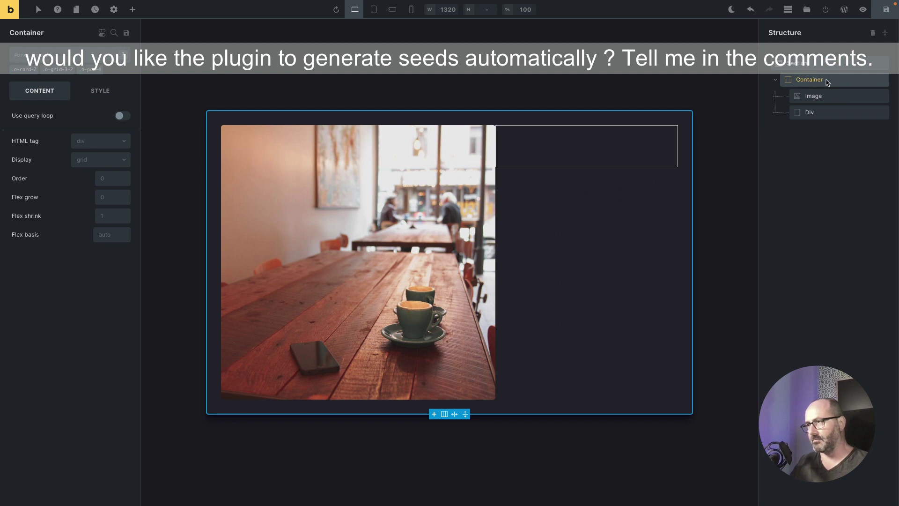
pyautogui.click(48, 59)
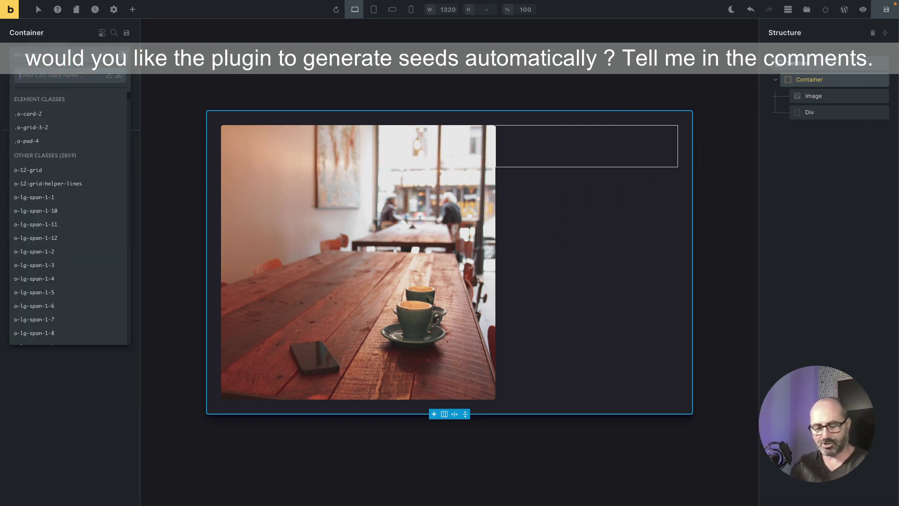
pyautogui.write('stretch')
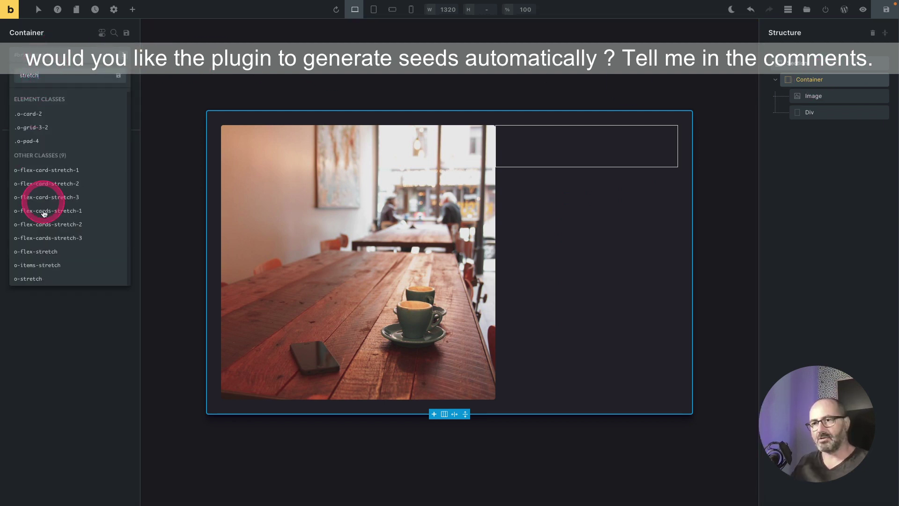
pyautogui.click(35, 282)
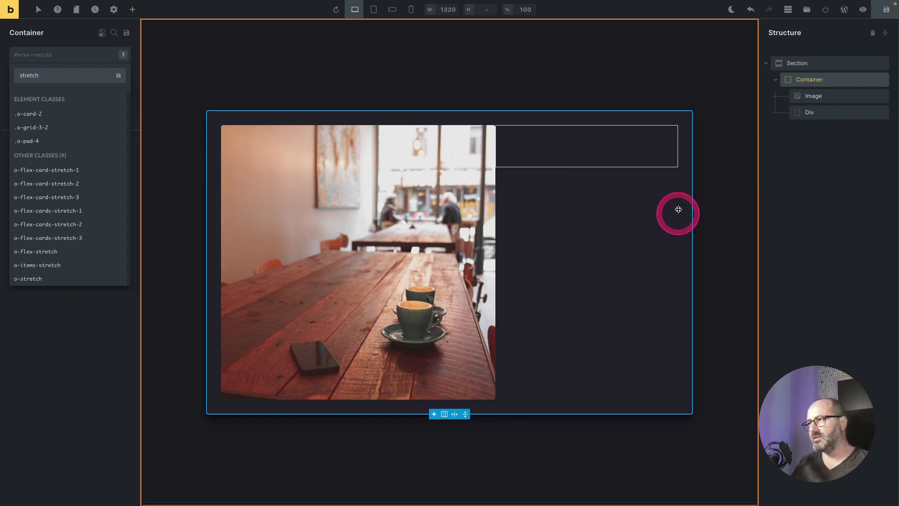
pyautogui.click(45, 278)
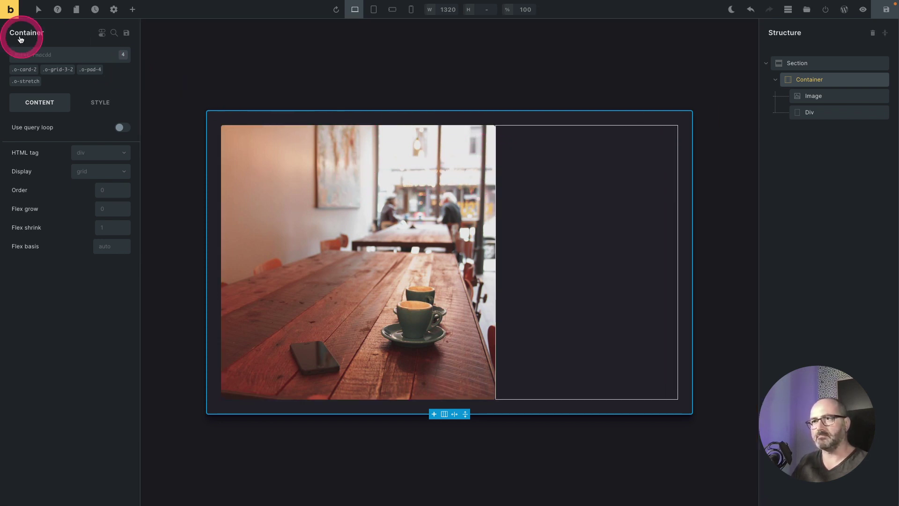
# - Apply the gap 3 utility class to the container
pyautogui.click(49, 58)
pyautogui.click(137, 149)
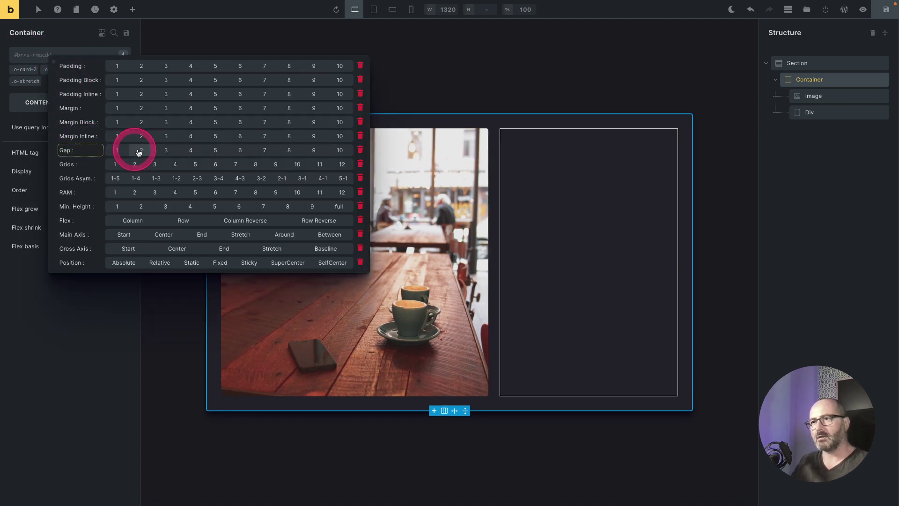
pyautogui.click(164, 151)
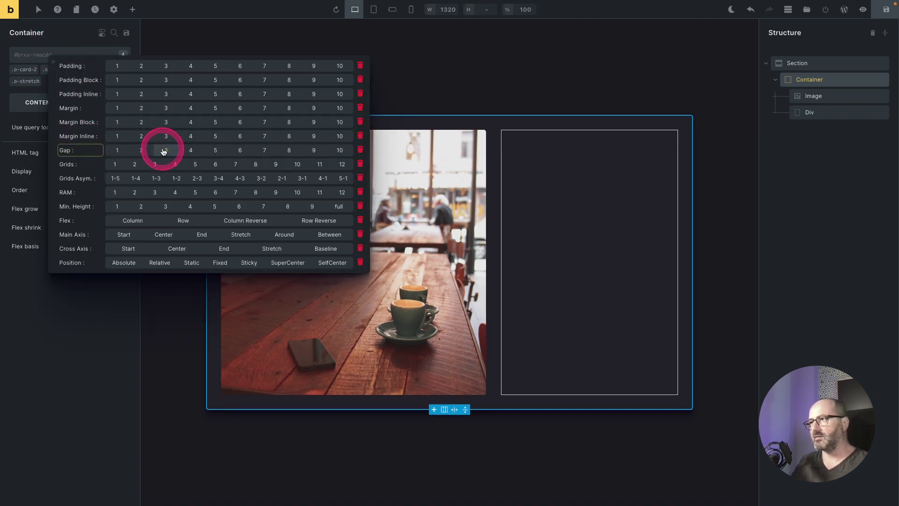
pyautogui.click(412, 177)
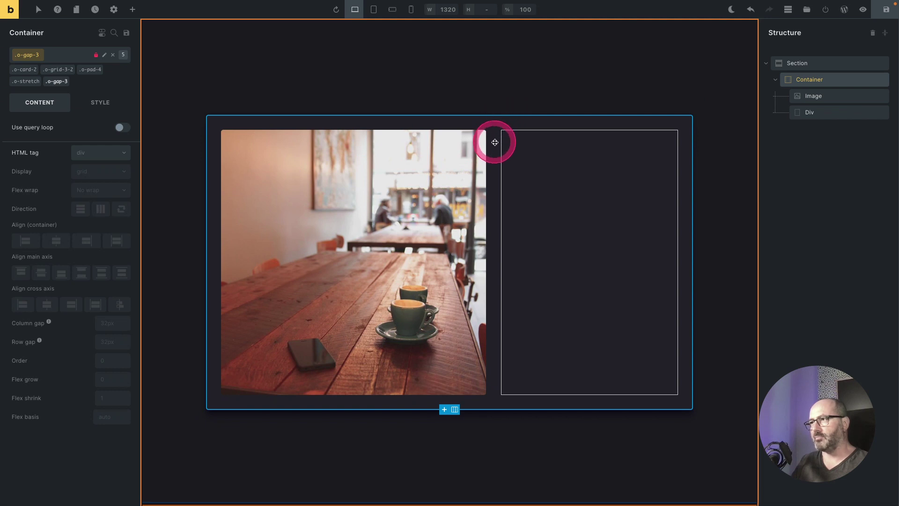
# - Nest a block inside the empty div beside the image
pyautogui.click(538, 172)
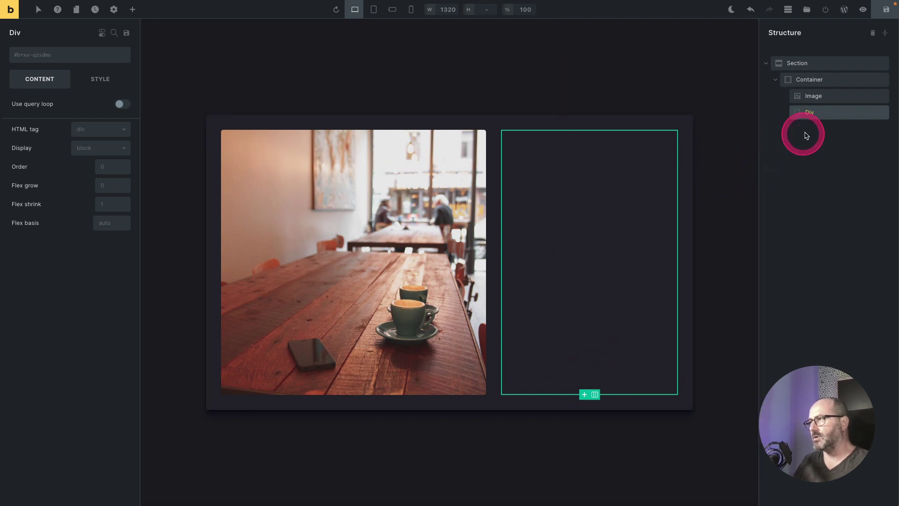
pyautogui.click(133, 9)
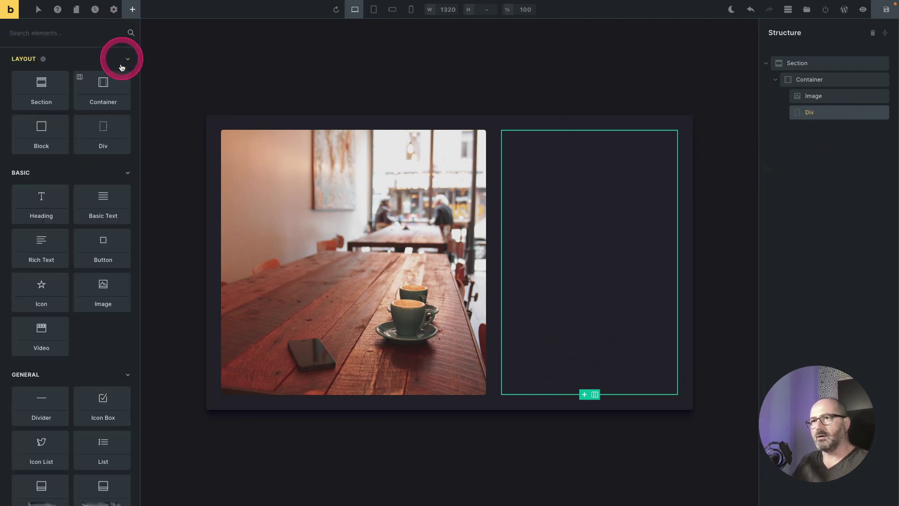
pyautogui.click(51, 130)
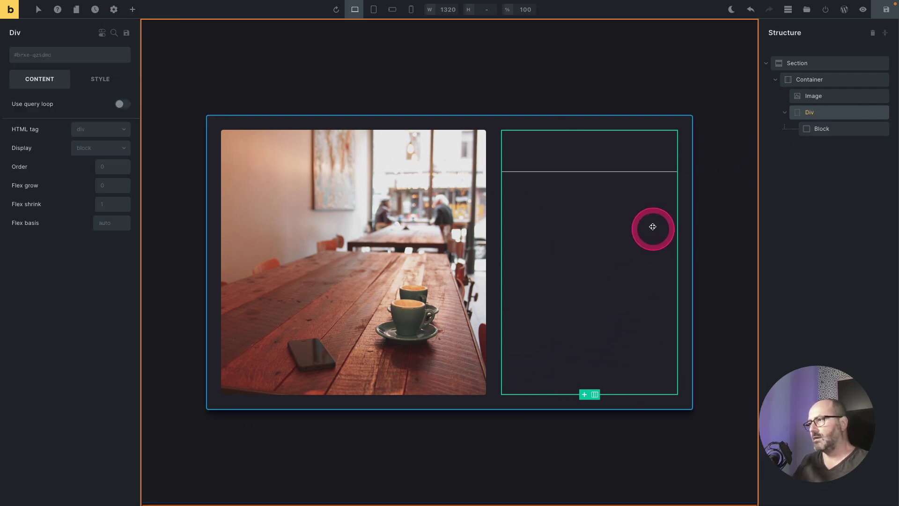
# - Add an icon, a heading and a basic text element inside the block
pyautogui.click(132, 9)
pyautogui.click(35, 295)
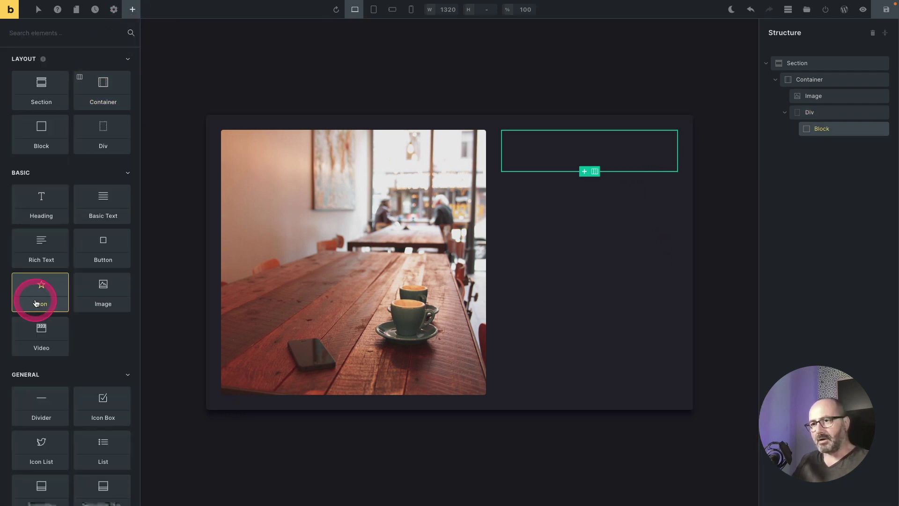
pyautogui.click(33, 202)
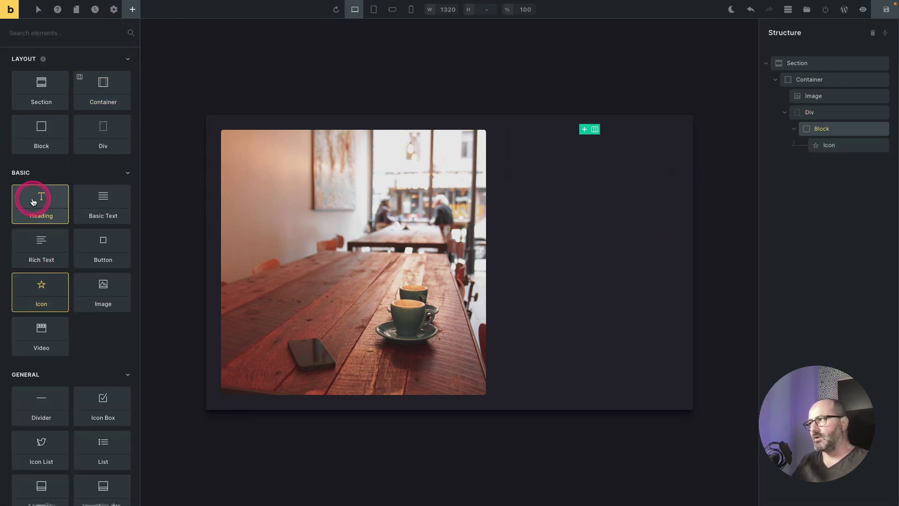
pyautogui.click(104, 198)
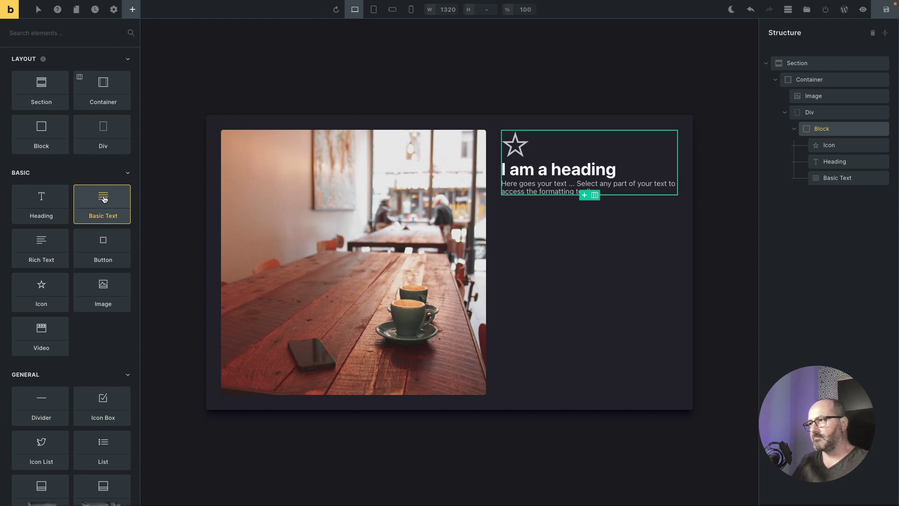
pyautogui.click(623, 215)
# - Add a second basic text element directly inside the div, below the block
pyautogui.click(827, 113)
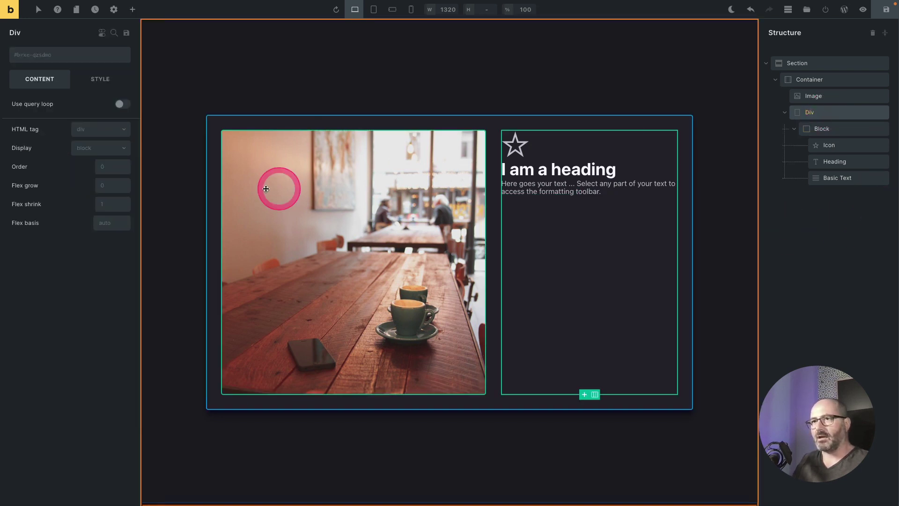
pyautogui.click(132, 11)
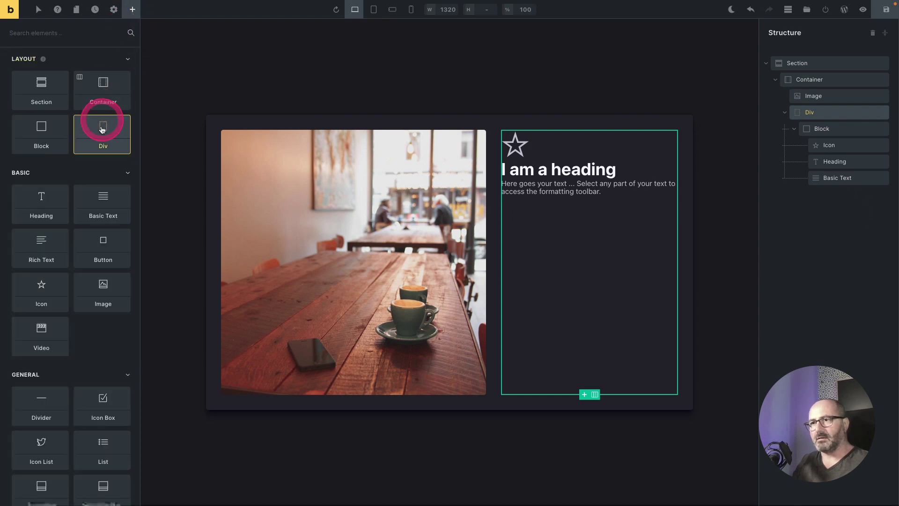
pyautogui.click(98, 200)
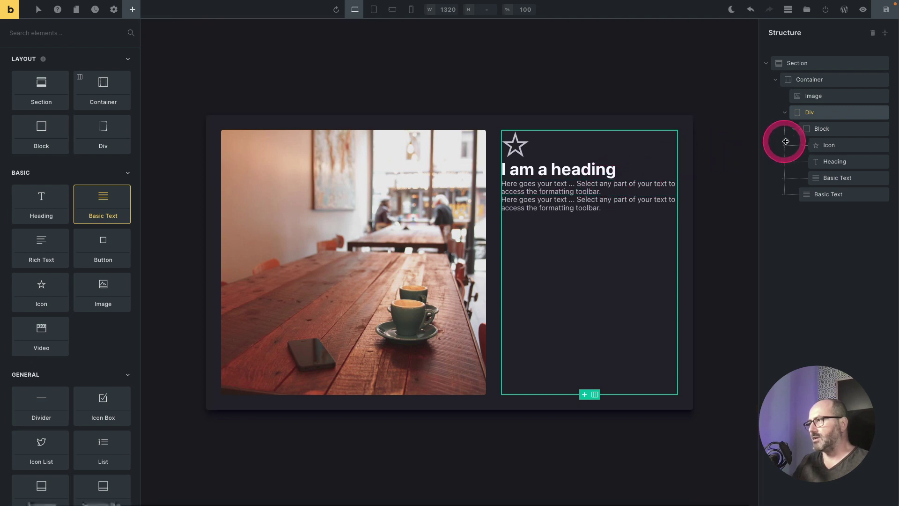
# - Apply the gap 2 utility class to the block holding the icon, heading and text
pyautogui.click(837, 129)
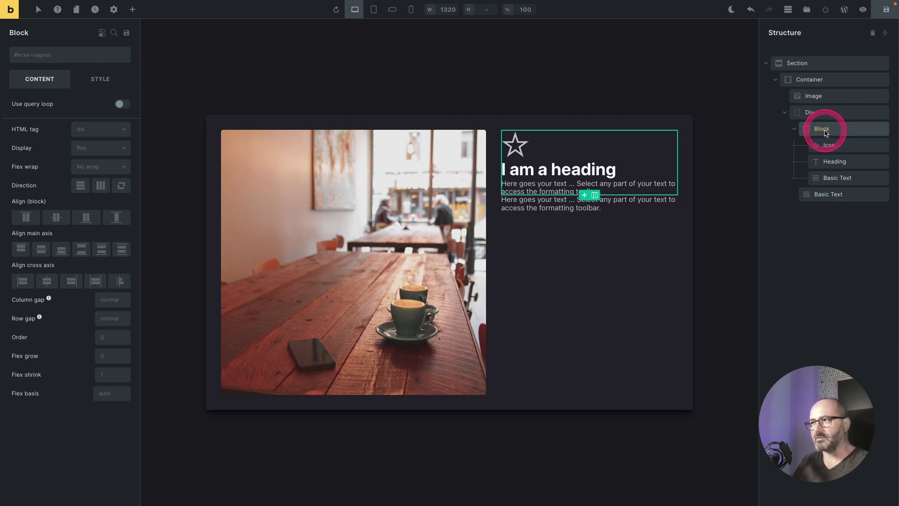
pyautogui.click(43, 56)
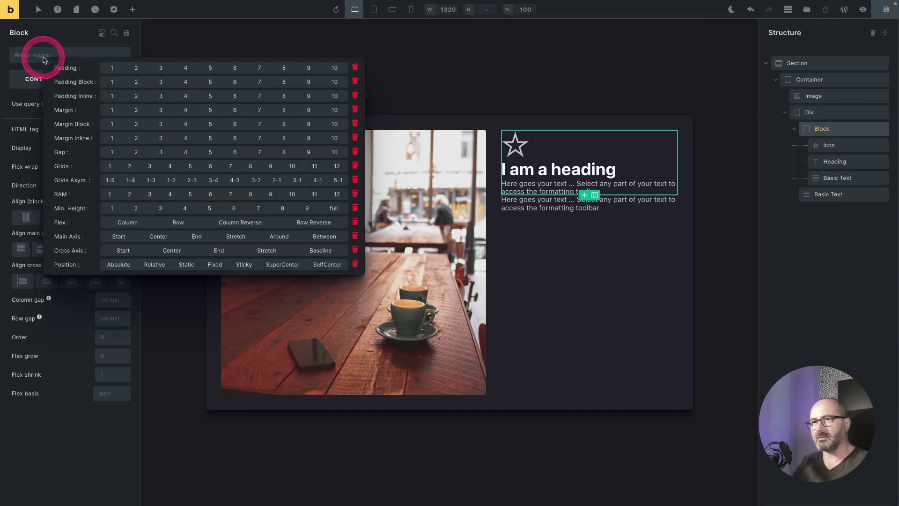
pyautogui.click(147, 153)
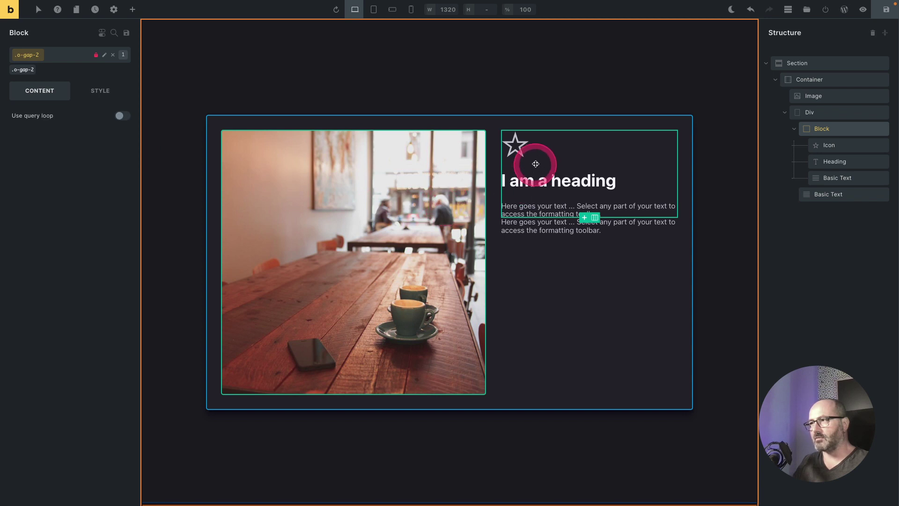
# - Apply the flex column utility class to the div that holds the block and the second text
pyautogui.click(613, 318)
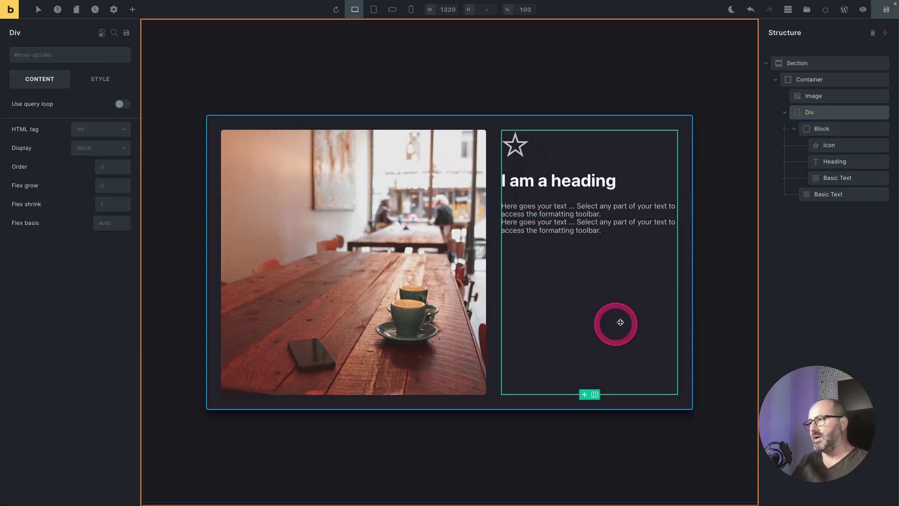
pyautogui.click(592, 319)
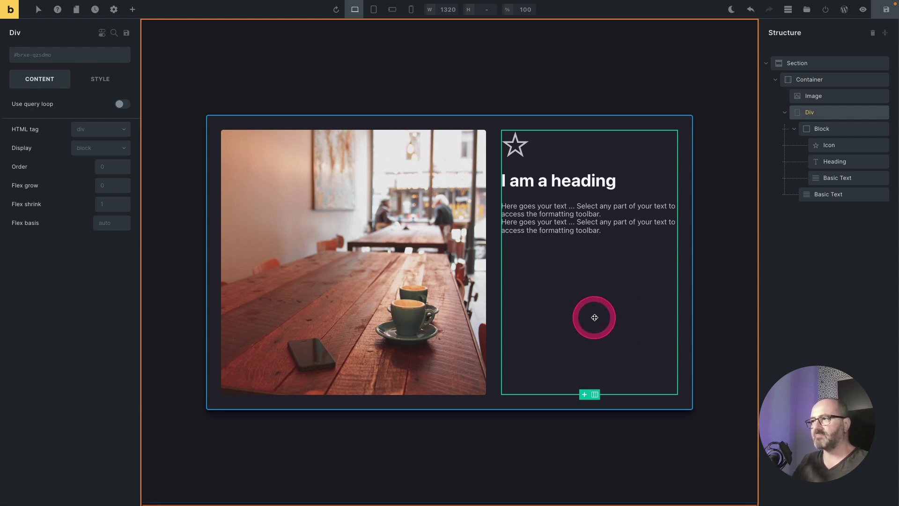
pyautogui.click(20, 52)
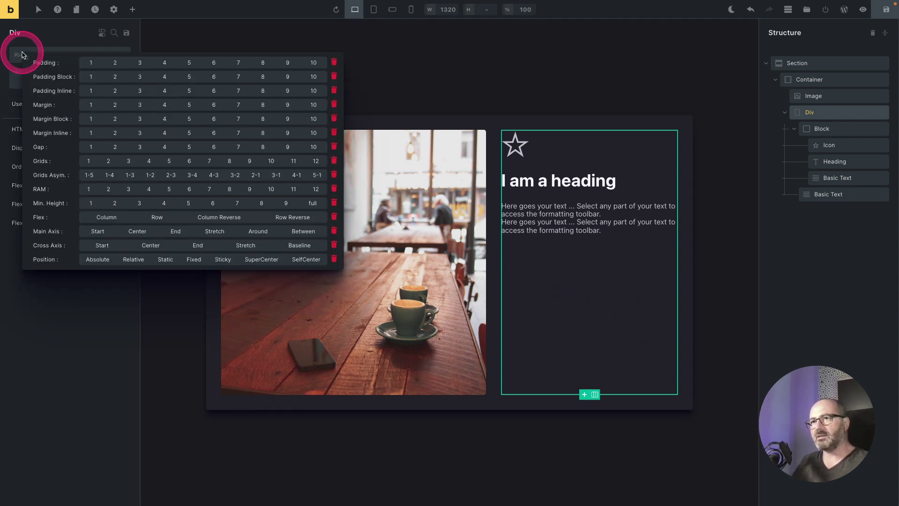
pyautogui.click(116, 219)
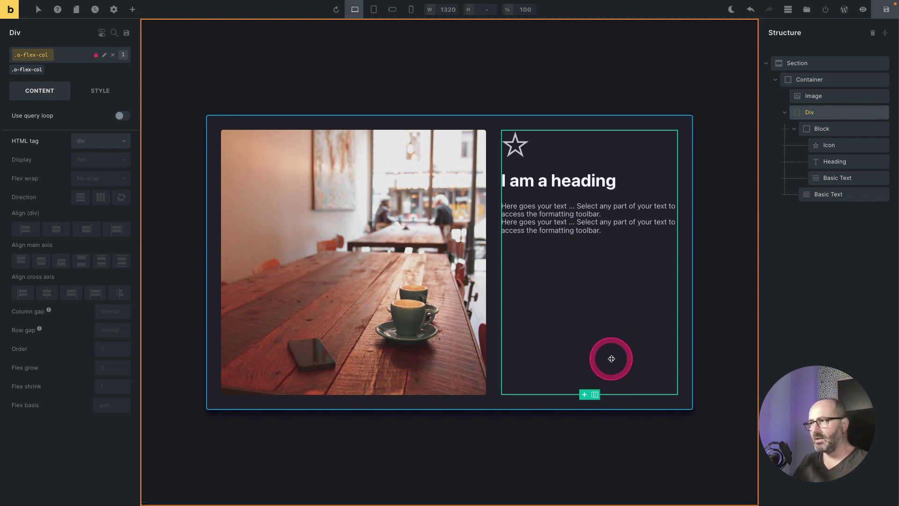
# - Apply the Between main-axis utility class to the flex column div
pyautogui.click(45, 57)
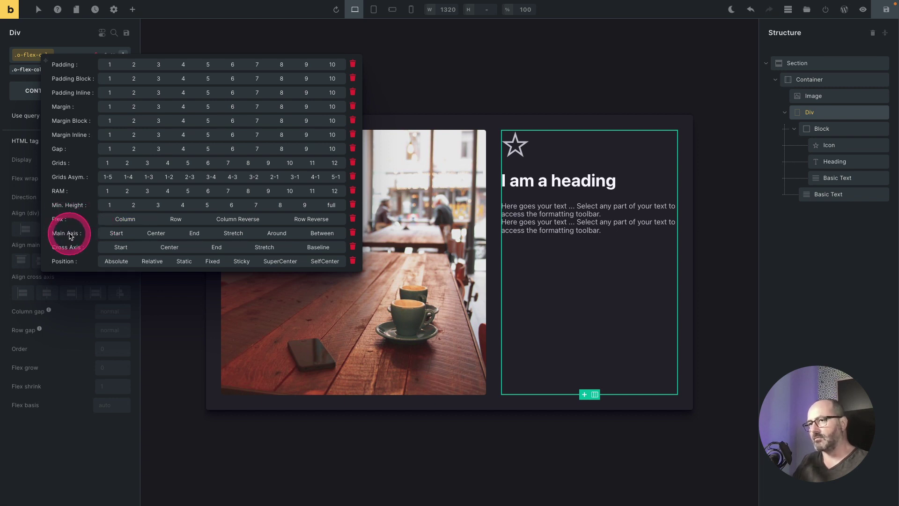
pyautogui.click(310, 234)
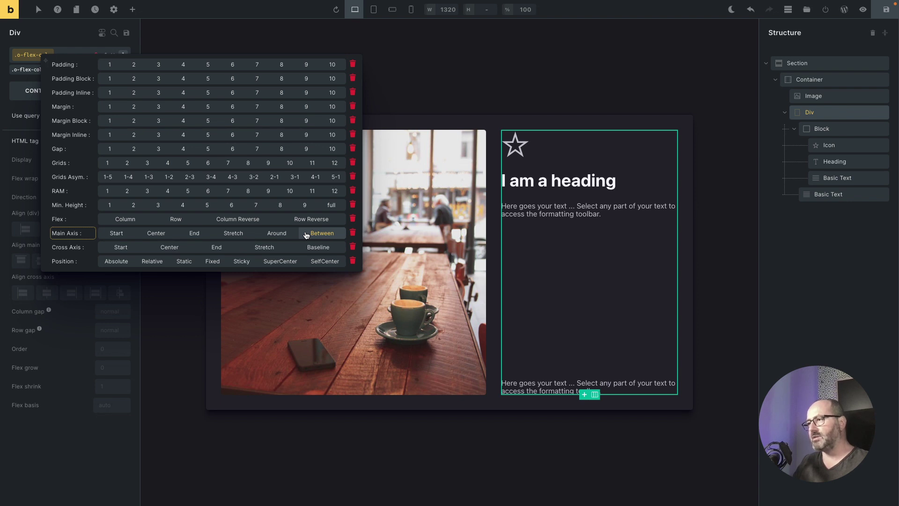
pyautogui.click(306, 235)
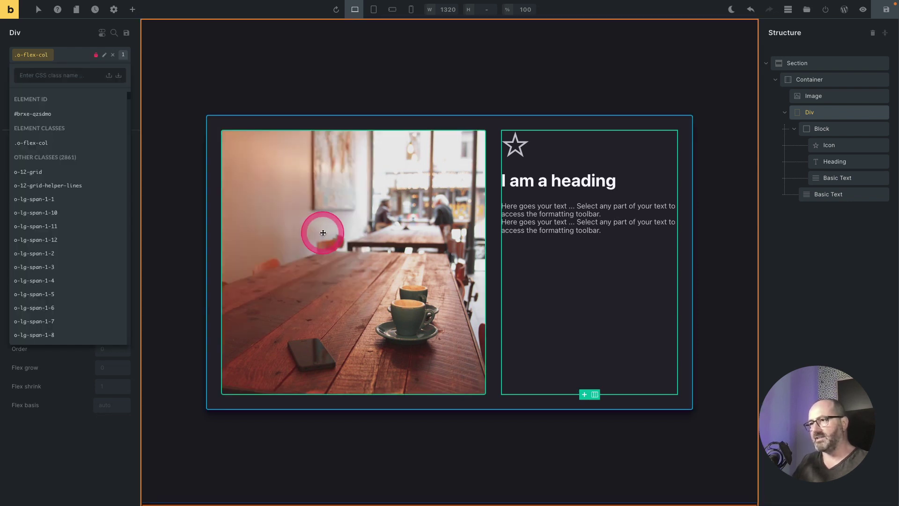
# - Change the star icon in the block to the Themify spray can and colour it with the theme's Accent colour
pyautogui.click(520, 149)
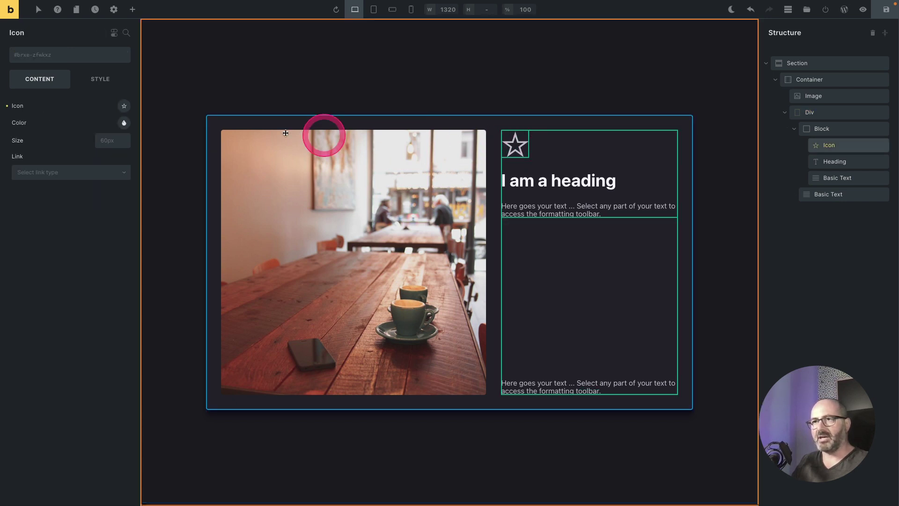
pyautogui.click(124, 106)
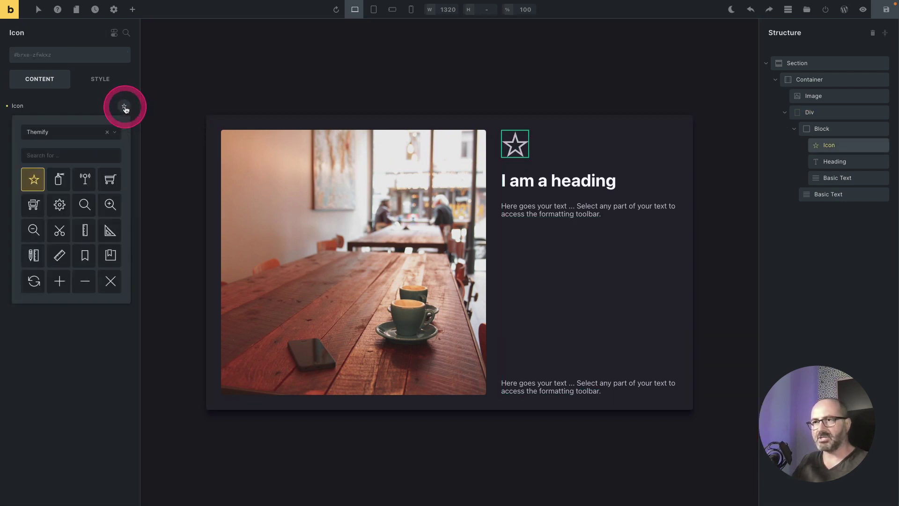
pyautogui.click(61, 180)
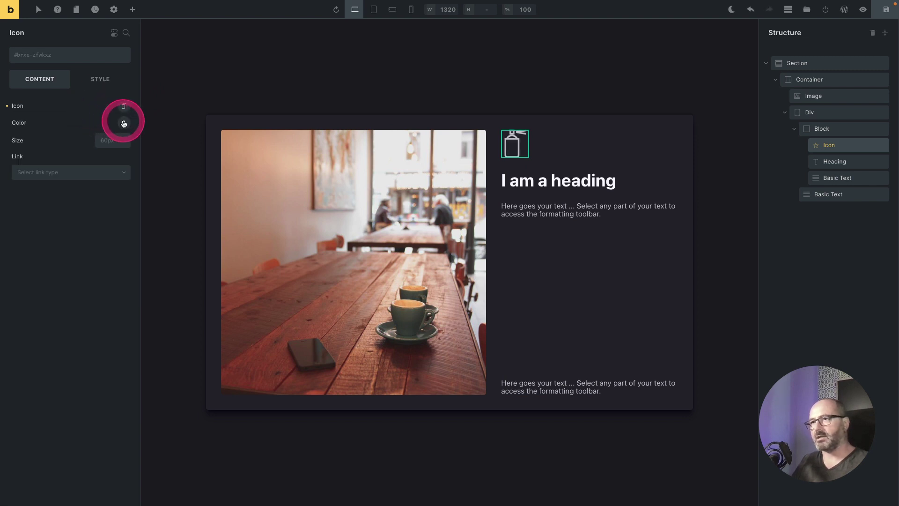
pyautogui.click(124, 123)
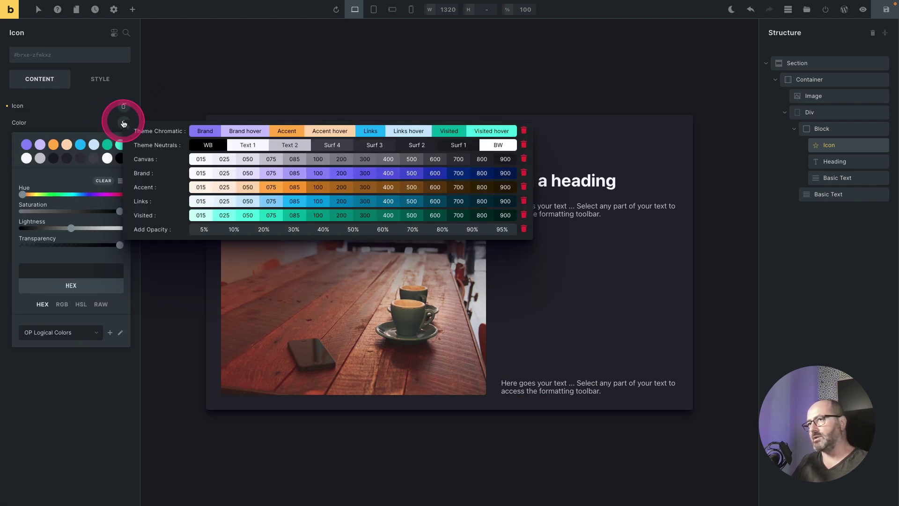
pyautogui.click(287, 132)
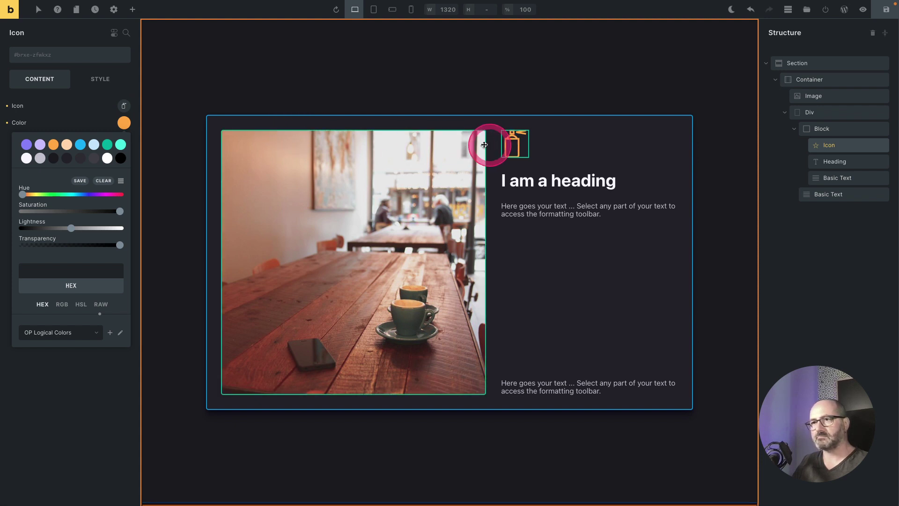
pyautogui.click(92, 117)
# - Set the spray can icon's size to 10rem
pyautogui.click(107, 143)
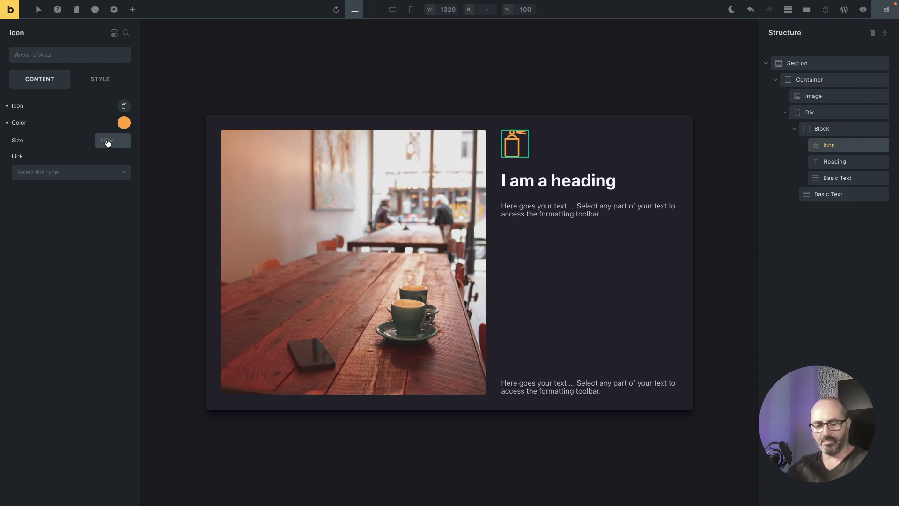
pyautogui.write('20rem')
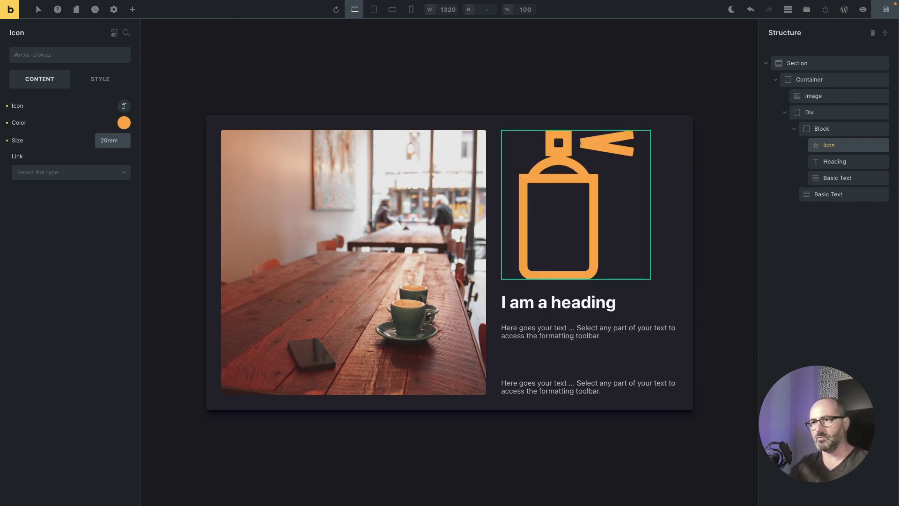
pyautogui.hotkey('ctrl', 'a')
pyautogui.write('10rem')
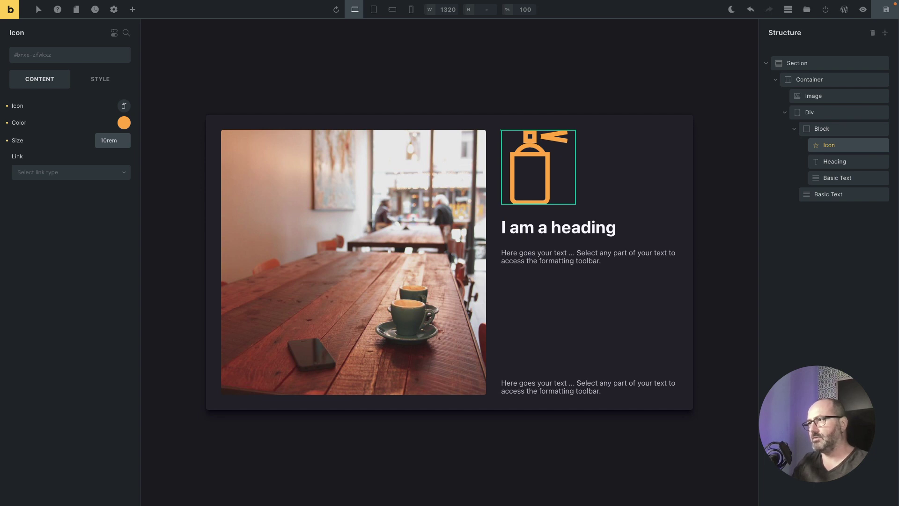
# - Set the heading's tag to h2 and replace its text with three generated placeholder words
pyautogui.click(557, 227)
pyautogui.click(124, 127)
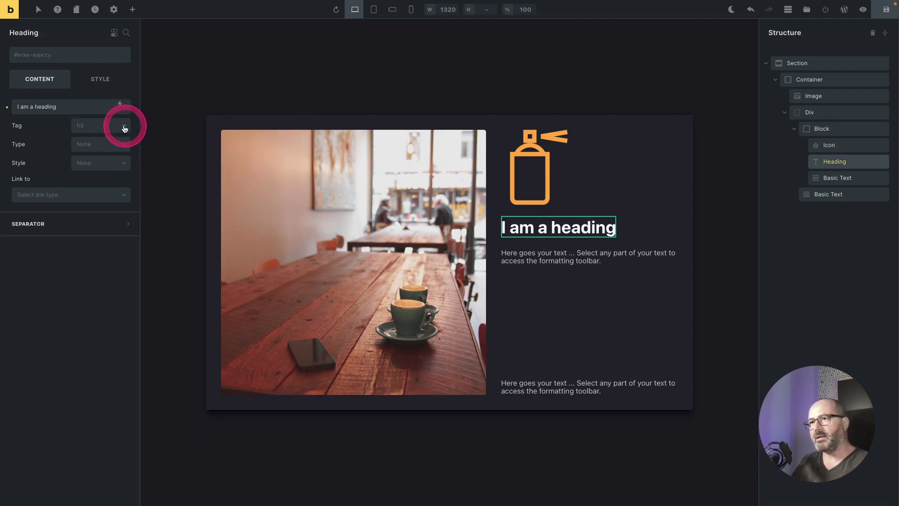
pyautogui.click(104, 155)
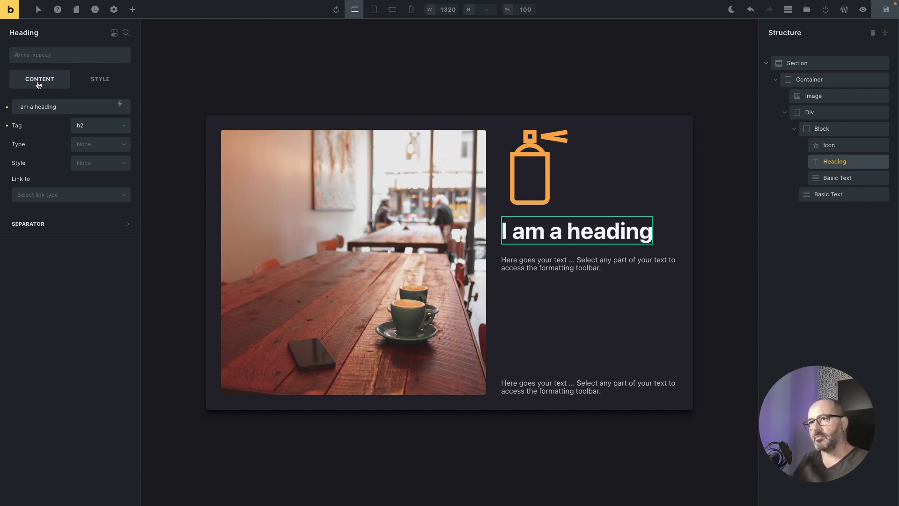
pyautogui.click(38, 109)
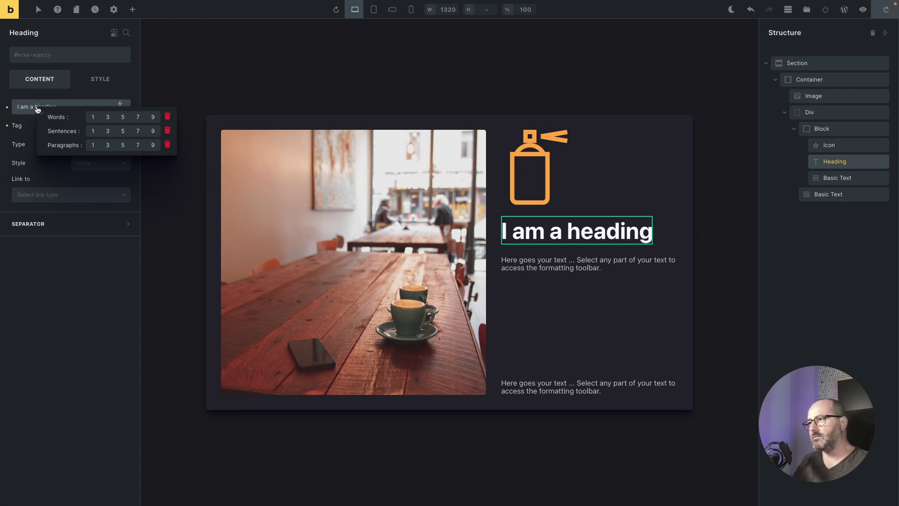
pyautogui.click(92, 117)
pyautogui.click(108, 117)
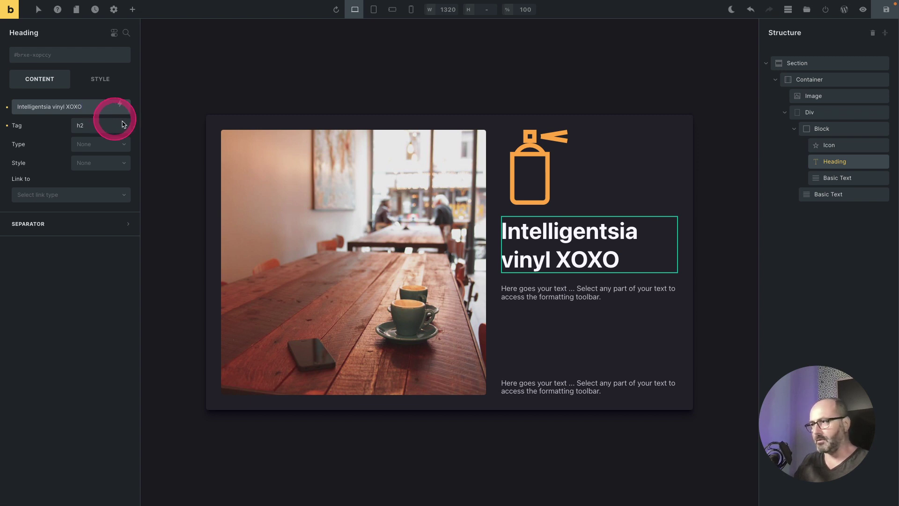
# - Replace the text below the heading with one generated placeholder paragraph
pyautogui.click(560, 291)
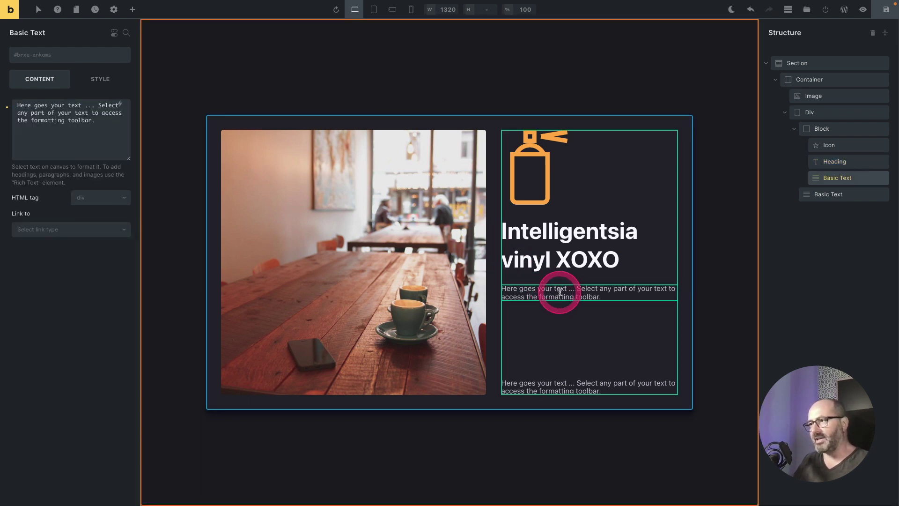
pyautogui.rightClick(49, 113)
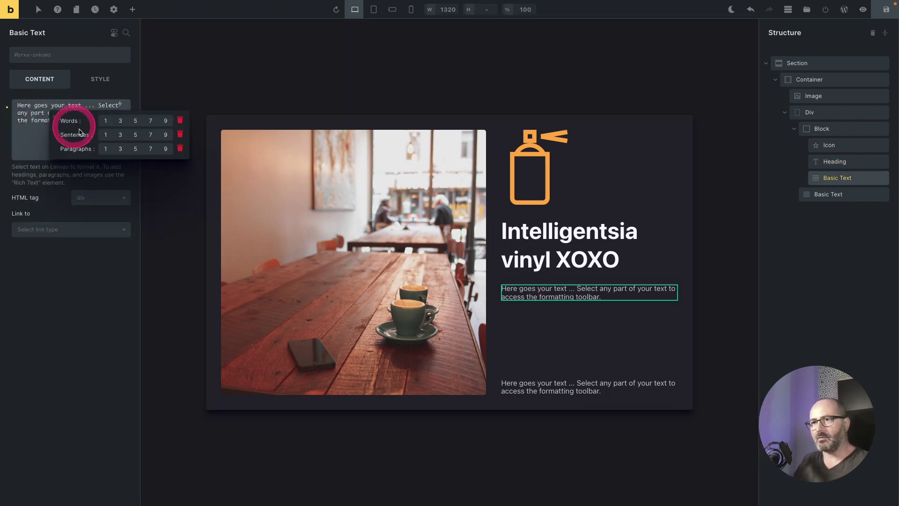
pyautogui.click(106, 149)
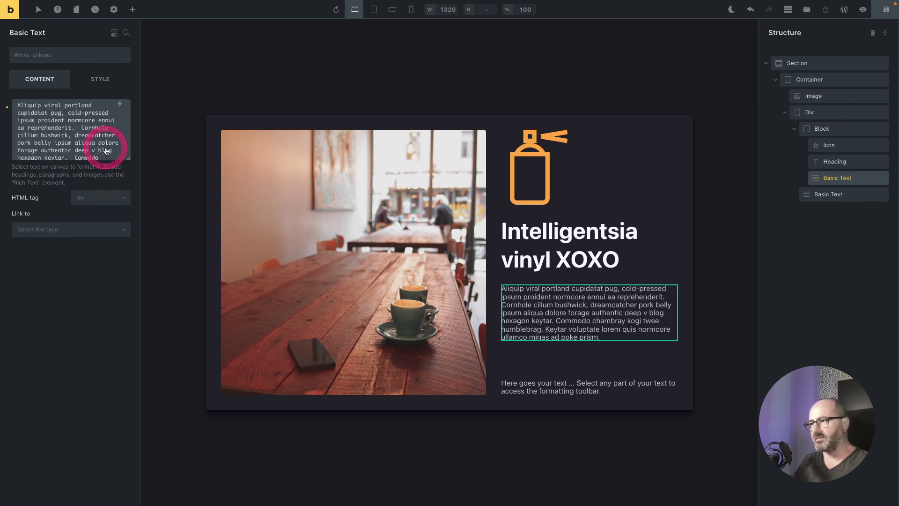
# - Replace the second basic text at the bottom of the card with one generated placeholder word
pyautogui.click(630, 386)
pyautogui.click(120, 103)
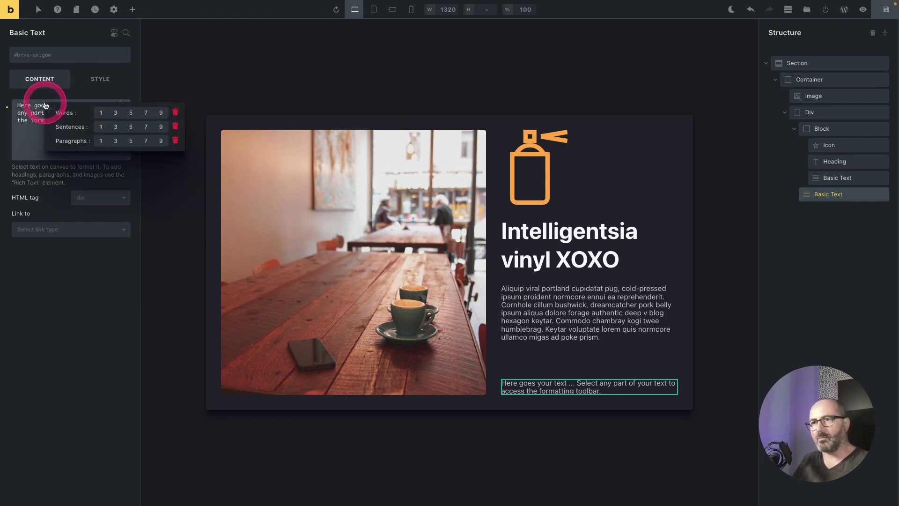
pyautogui.click(105, 115)
pyautogui.click(101, 118)
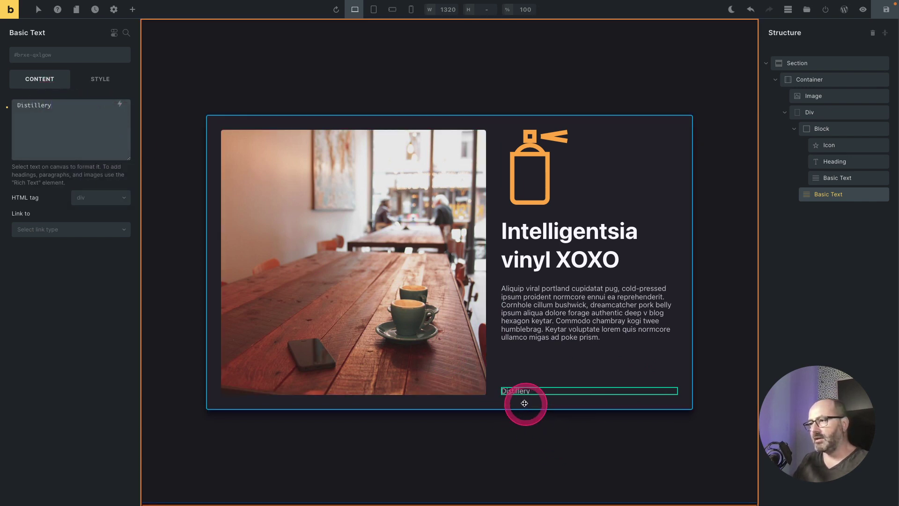
# - Apply the o-btn class to the one-word basic text at the bottom of the card
pyautogui.click(46, 59)
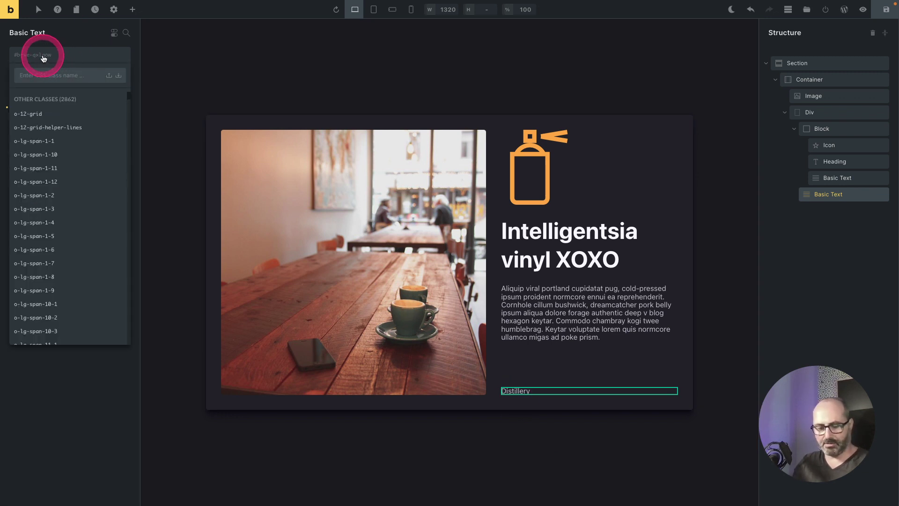
pyautogui.write('o-btn')
pyautogui.press('Return')
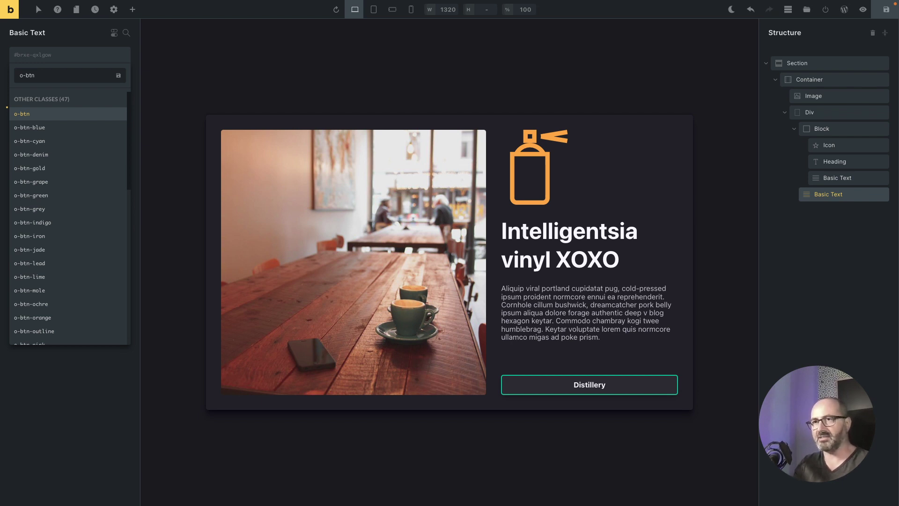
pyautogui.press('Return')
# - Add the o-btn-brand-gr gradient class to the button-styled basic text
pyautogui.click(41, 56)
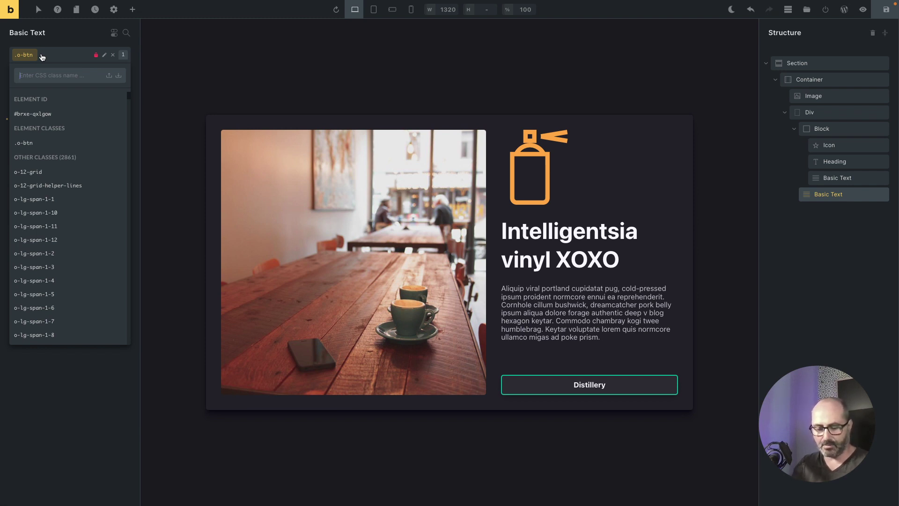
pyautogui.write('btn-')
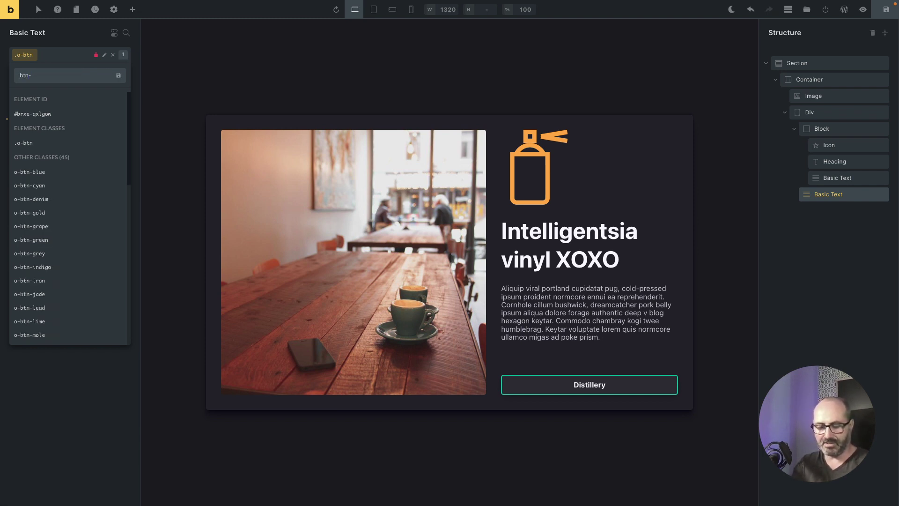
pyautogui.write('bran')
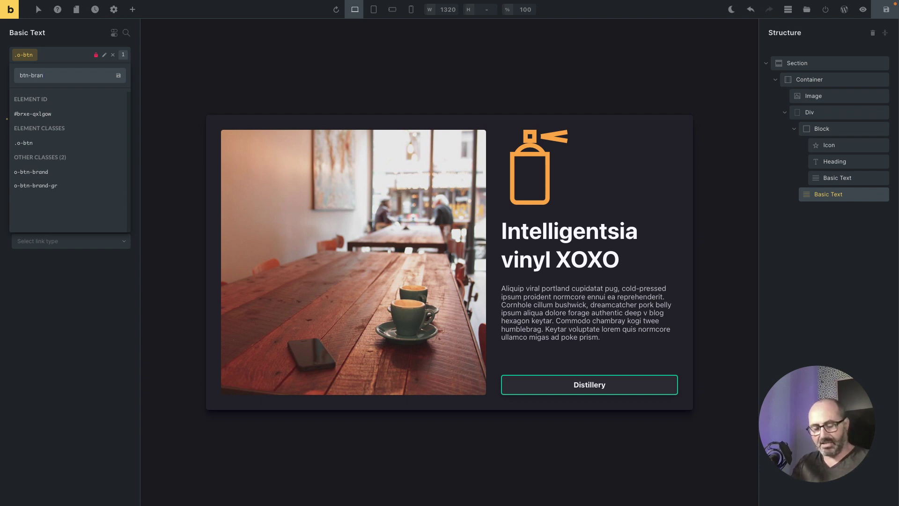
pyautogui.press('Down')
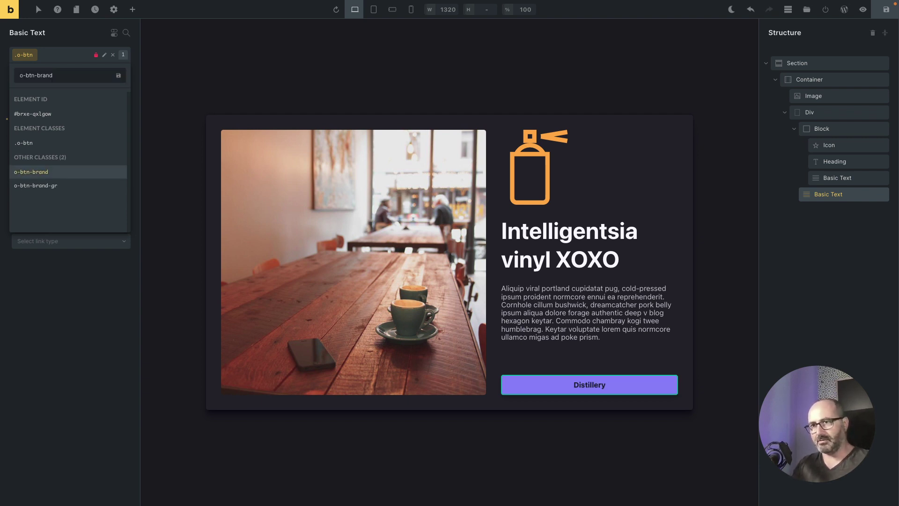
pyautogui.press('Down')
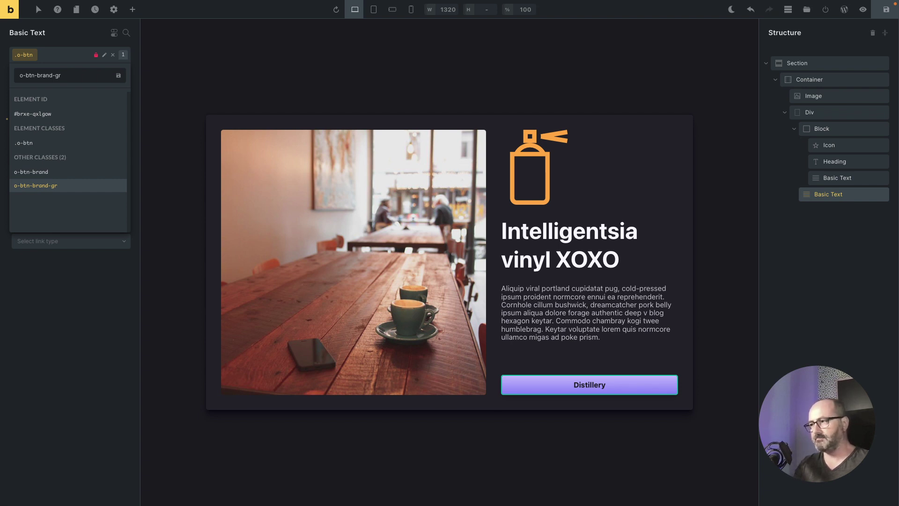
pyautogui.press('Return')
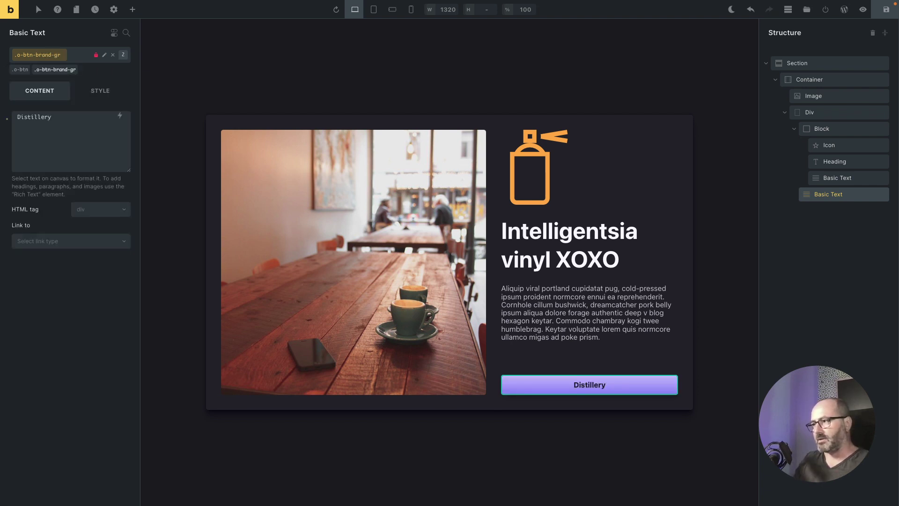
# - Link the button-styled text to an external URL with # as the address
pyautogui.click(80, 239)
pyautogui.click(75, 267)
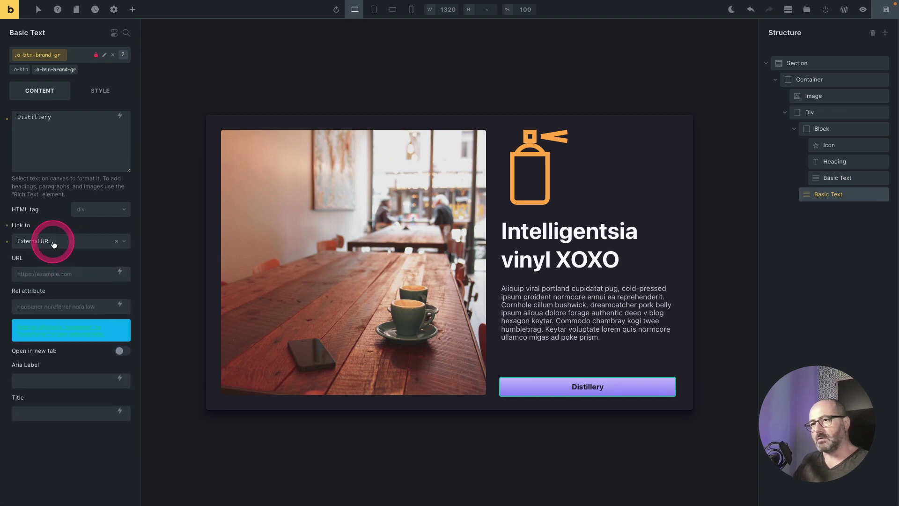
pyautogui.click(39, 279)
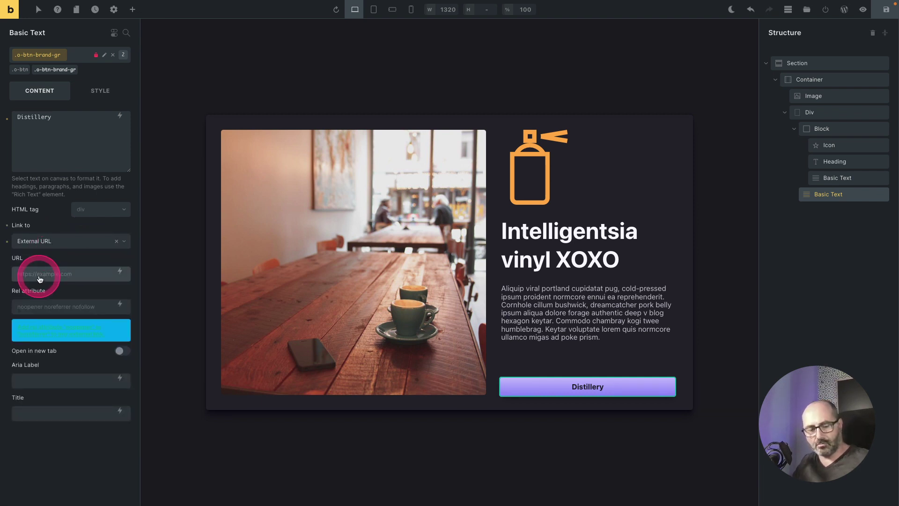
pyautogui.write('#')
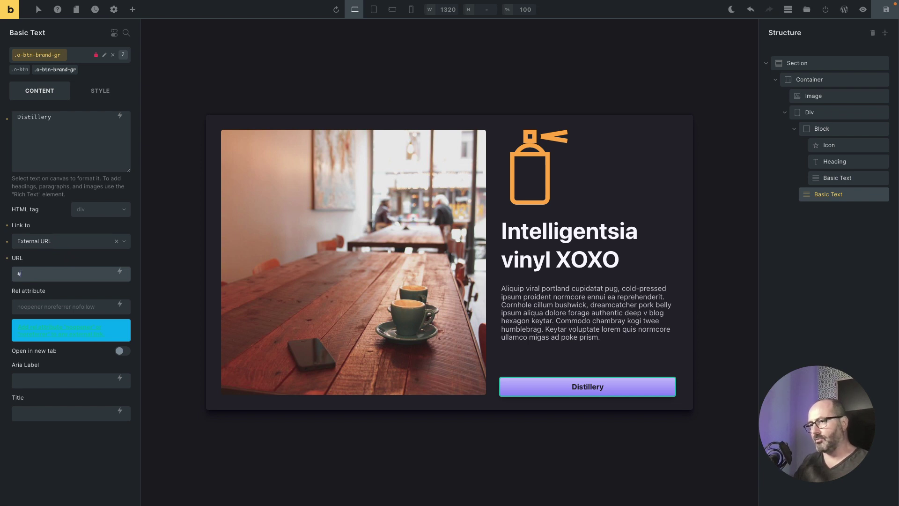
pyautogui.click(543, 384)
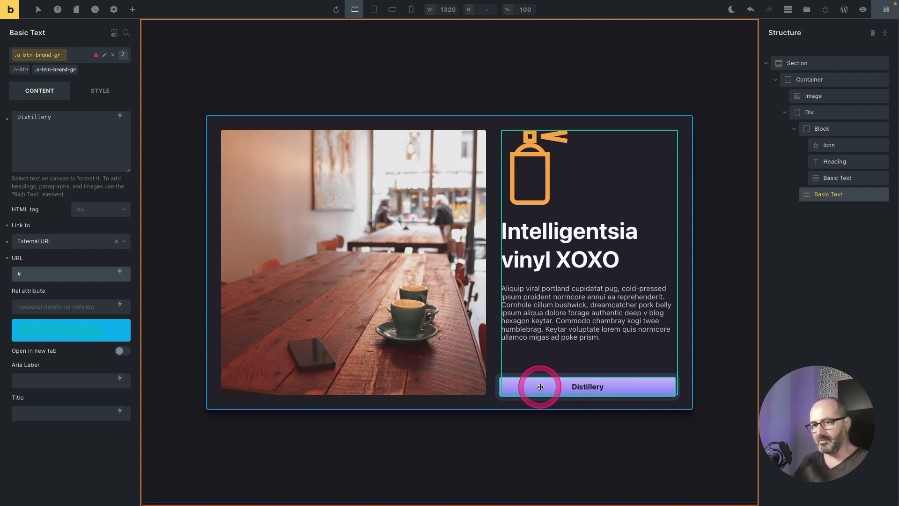
pyautogui.click(669, 410)
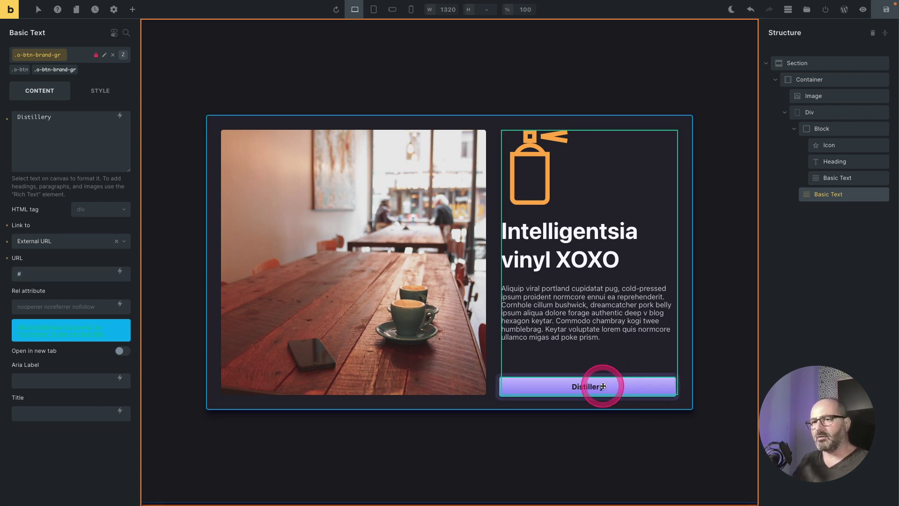
# - Set the Distillery button text's font size to fluid size 2 at element level, with neither of its classes active
pyautogui.click(108, 89)
pyautogui.click(85, 137)
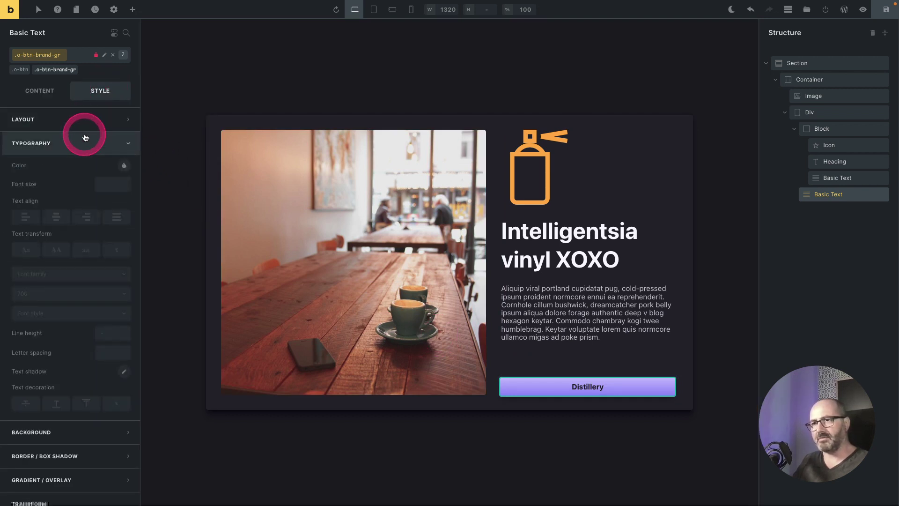
pyautogui.click(57, 72)
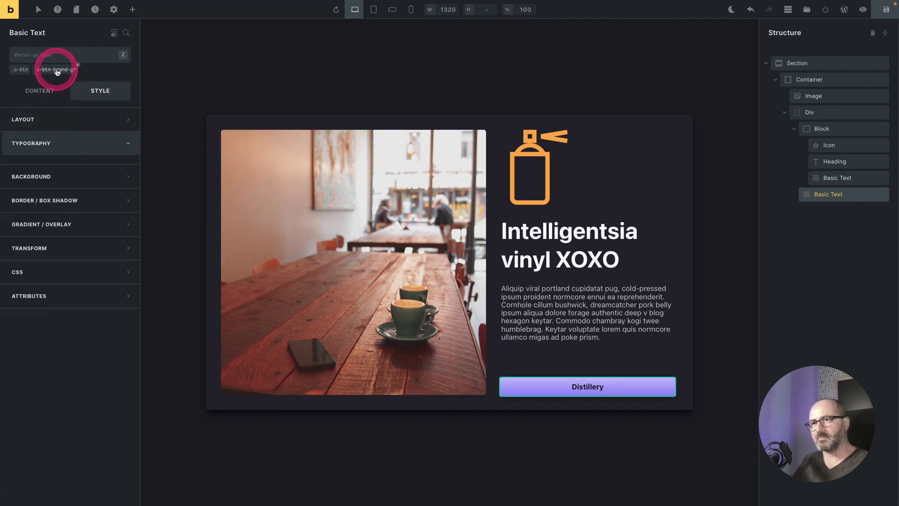
pyautogui.click(102, 184)
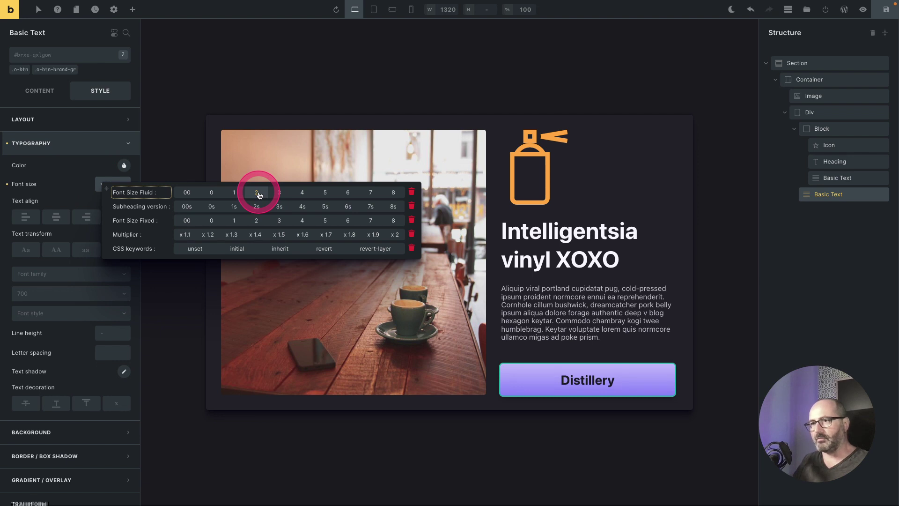
pyautogui.click(257, 193)
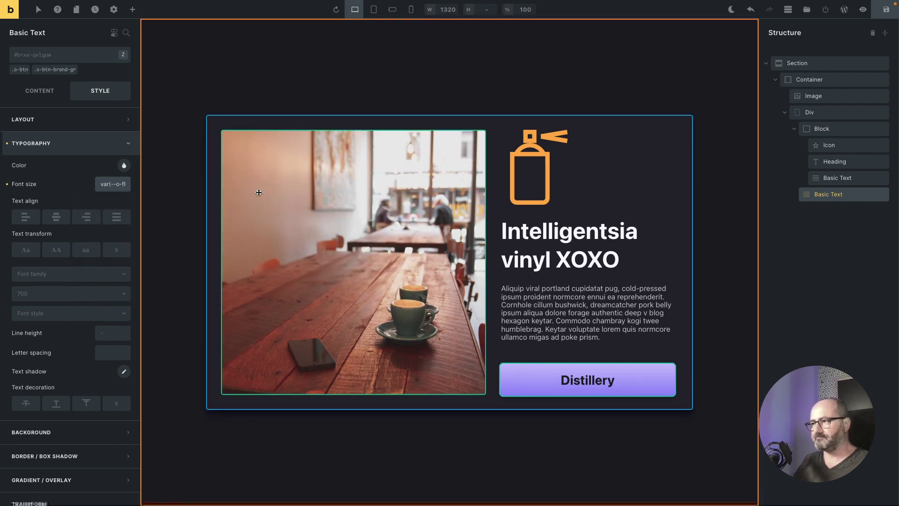
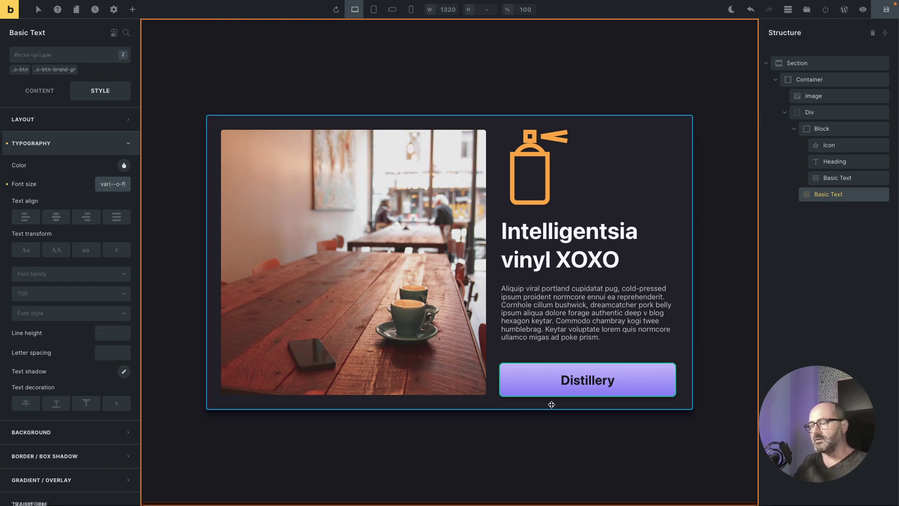
pyautogui.moveTo(585, 382); pyautogui.dragTo(620, 383)
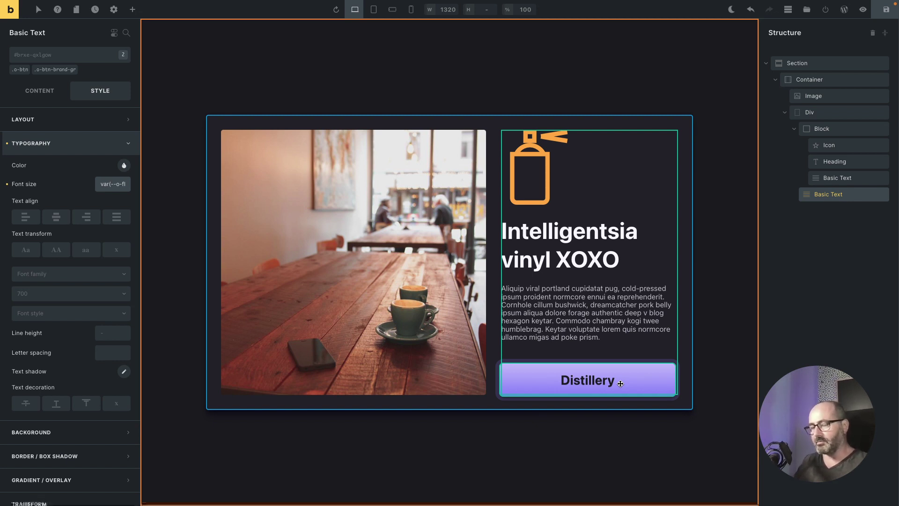
pyautogui.moveTo(620, 383); pyautogui.dragTo(625, 376)
# - Set the Distillery button's maximum width to max-content
pyautogui.click(95, 118)
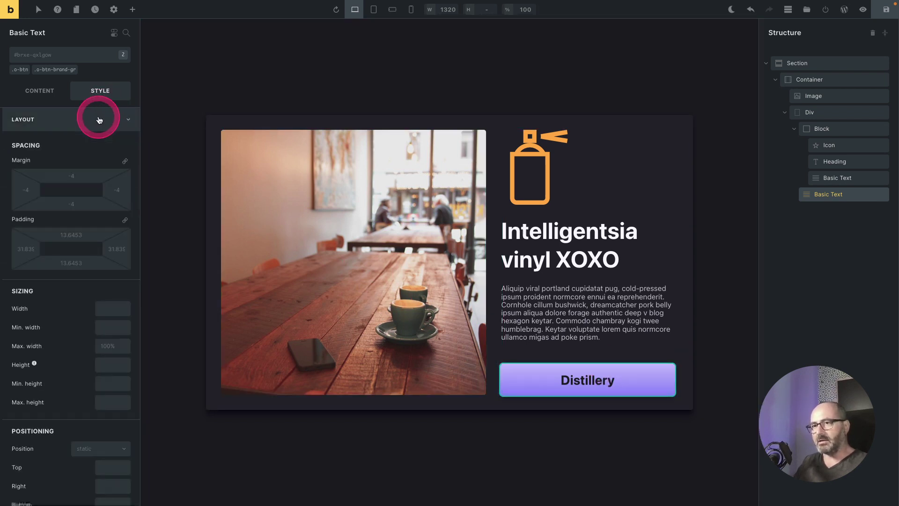
pyautogui.click(116, 353)
pyautogui.moveTo(116, 353)
pyautogui.mouseDown()
pyautogui.moveTo(95, 348)
pyautogui.moveTo(111, 353)
pyautogui.mouseUp()
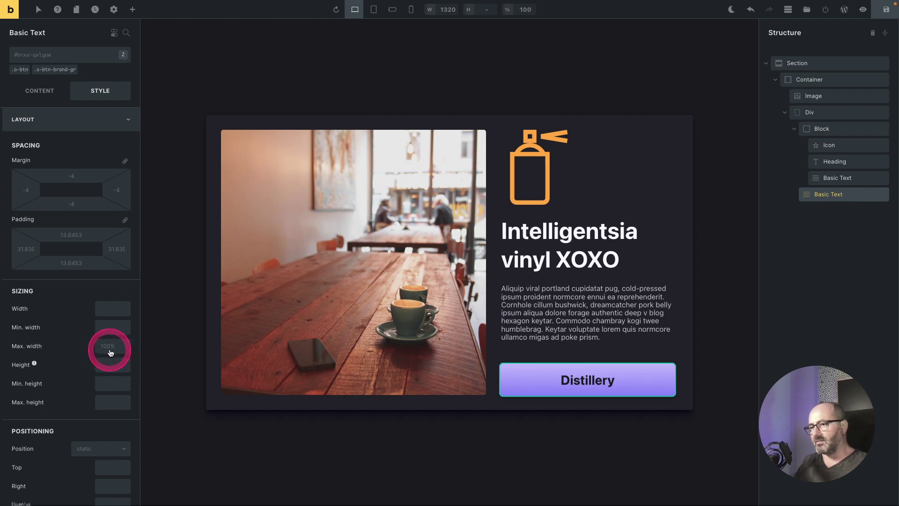
pyautogui.rightClick(108, 350)
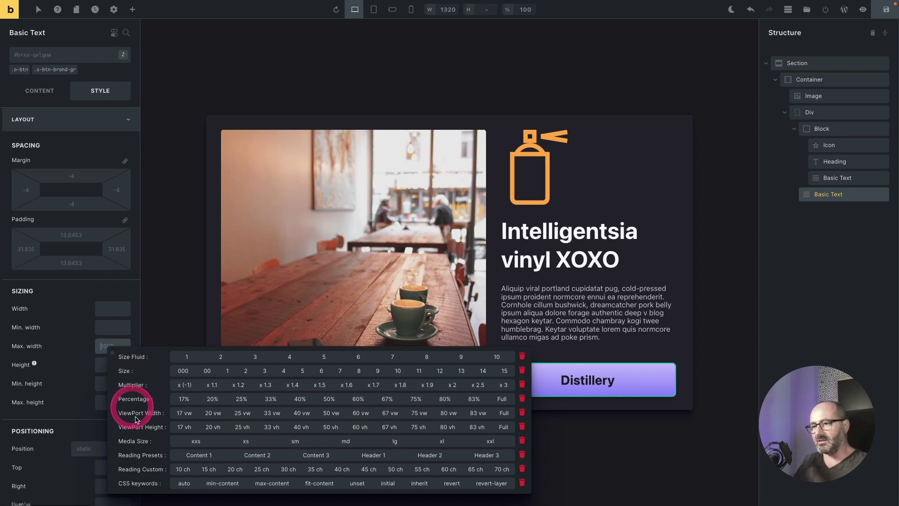
pyautogui.click(270, 487)
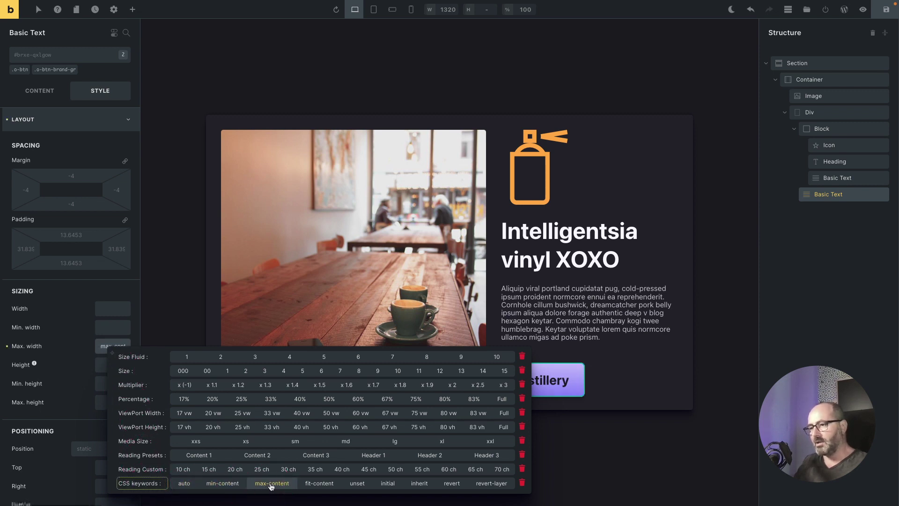
pyautogui.click(271, 486)
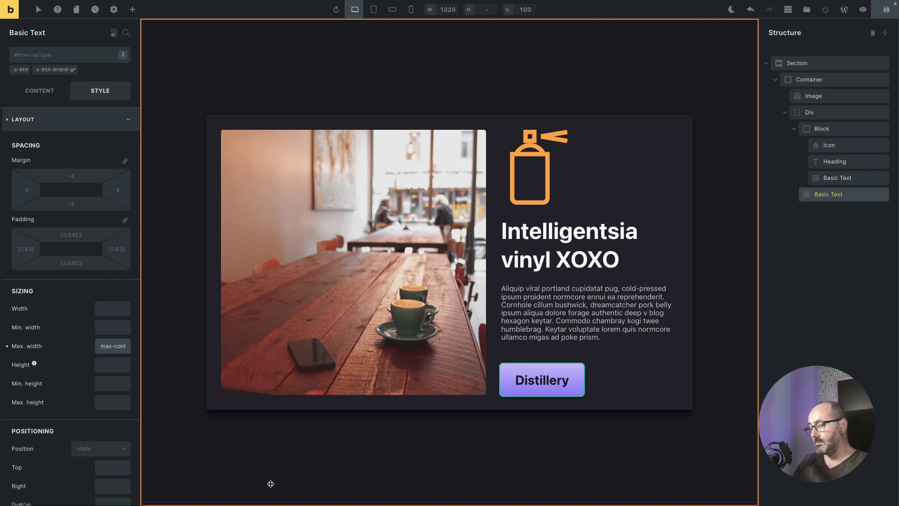
# - Set the Distillery button's left margin to auto
pyautogui.moveTo(498, 385); pyautogui.dragTo(538, 381)
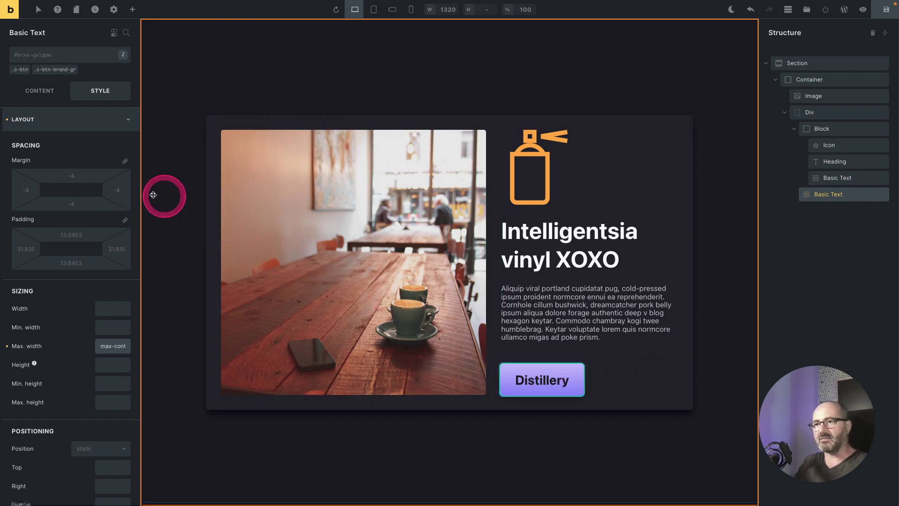
pyautogui.click(24, 193)
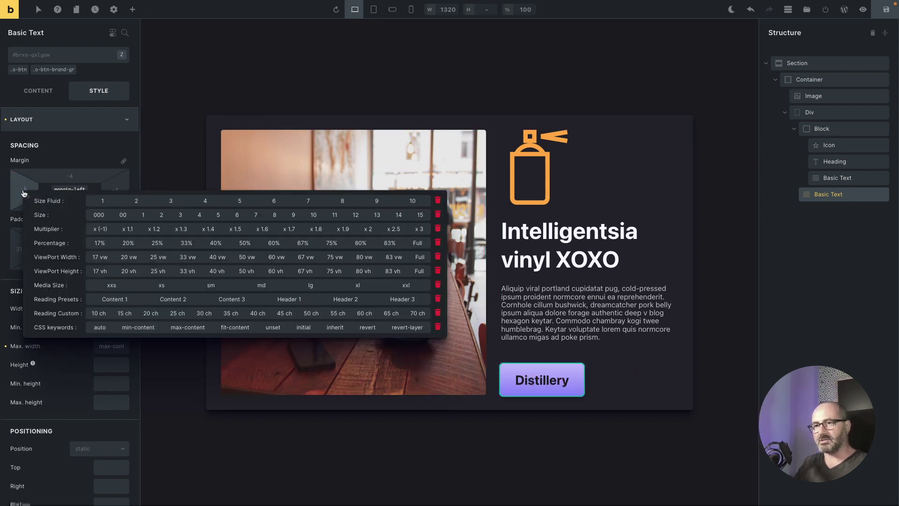
pyautogui.click(99, 327)
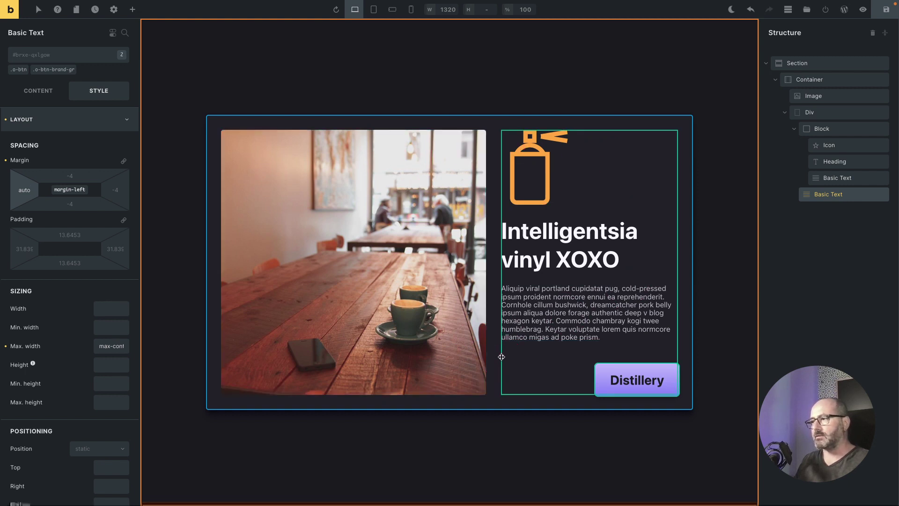
# - Add a star icon inside the card's content Div, after the Distillery button text
pyautogui.click(835, 114)
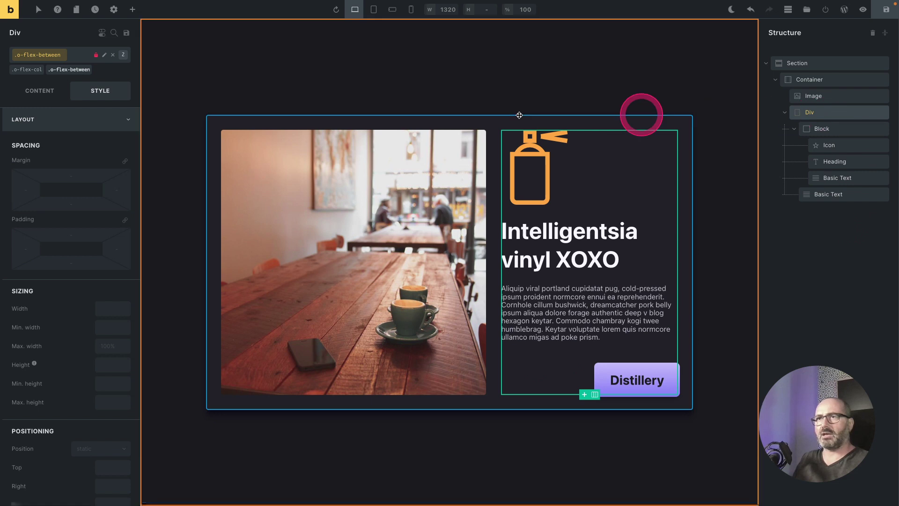
pyautogui.click(133, 10)
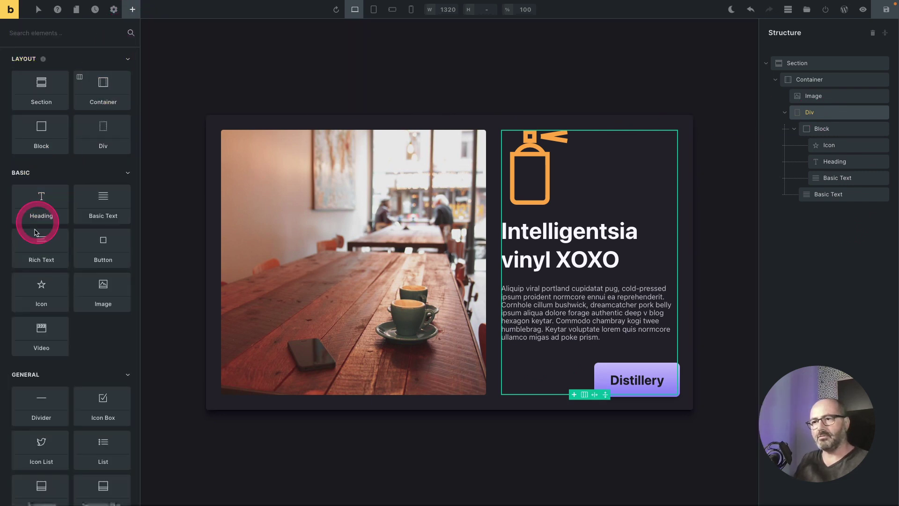
pyautogui.moveTo(38, 281); pyautogui.dragTo(515, 386)
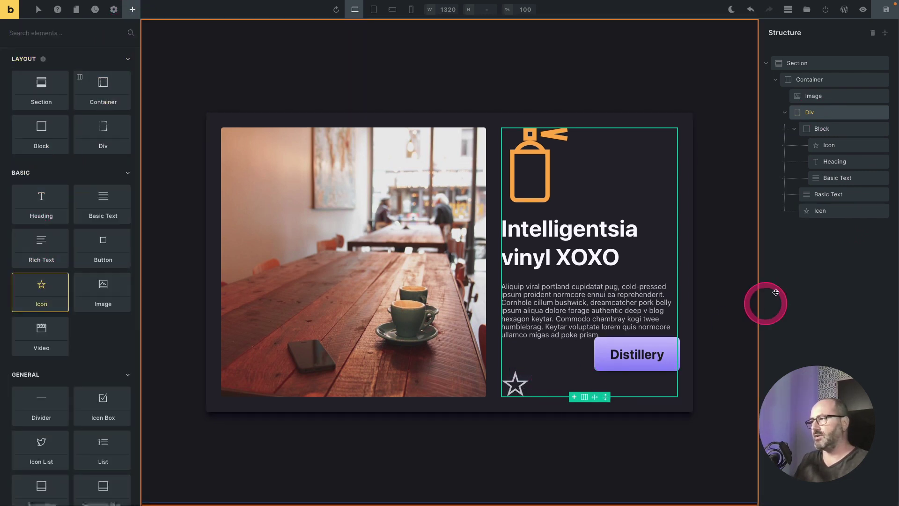
pyautogui.click(825, 210)
pyautogui.moveTo(826, 210); pyautogui.dragTo(516, 387)
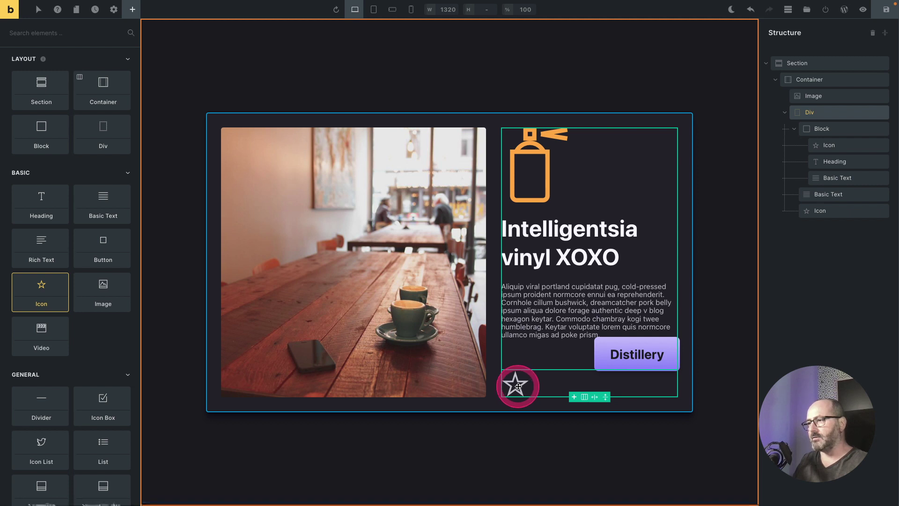
pyautogui.moveTo(519, 387); pyautogui.dragTo(520, 382)
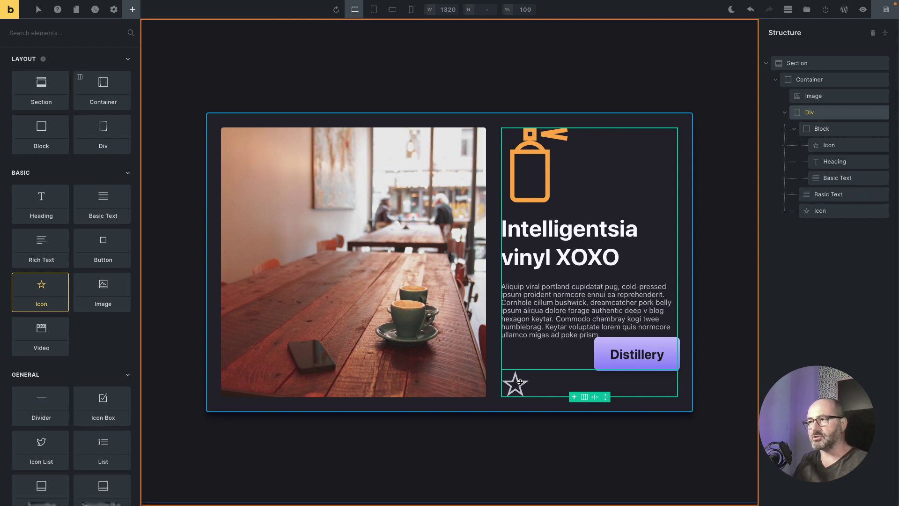
pyautogui.moveTo(520, 382); pyautogui.dragTo(510, 383)
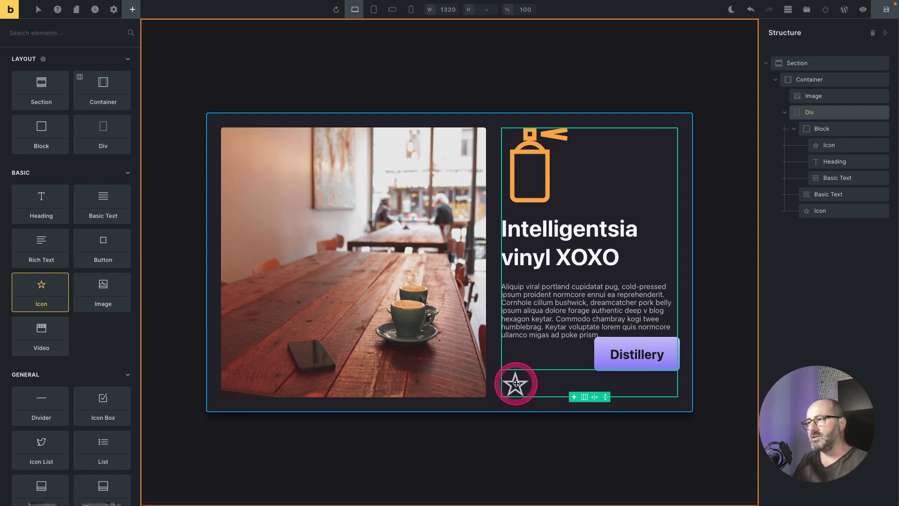
pyautogui.moveTo(513, 379); pyautogui.dragTo(883, 111)
# - Apply the o-relative position class to the Div that holds the card's text content
pyautogui.click(837, 111)
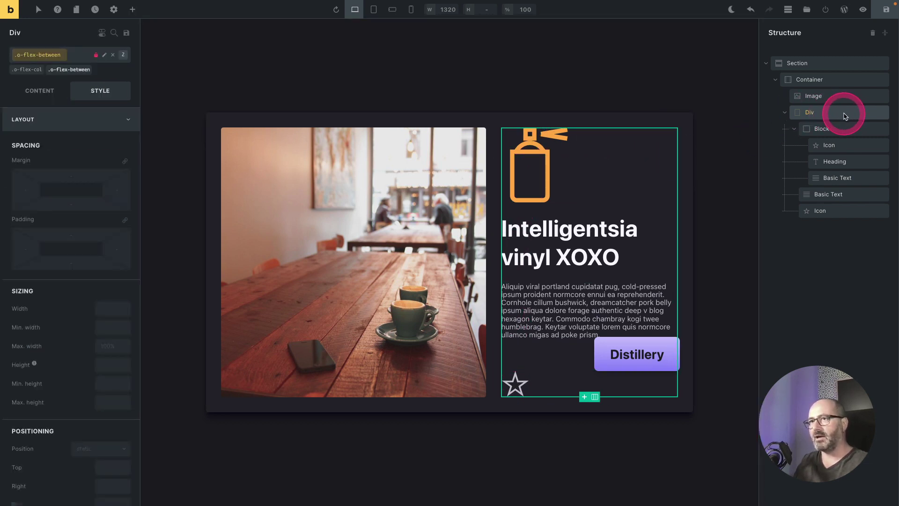
pyautogui.moveTo(844, 116); pyautogui.dragTo(37, 52)
pyautogui.click(35, 56)
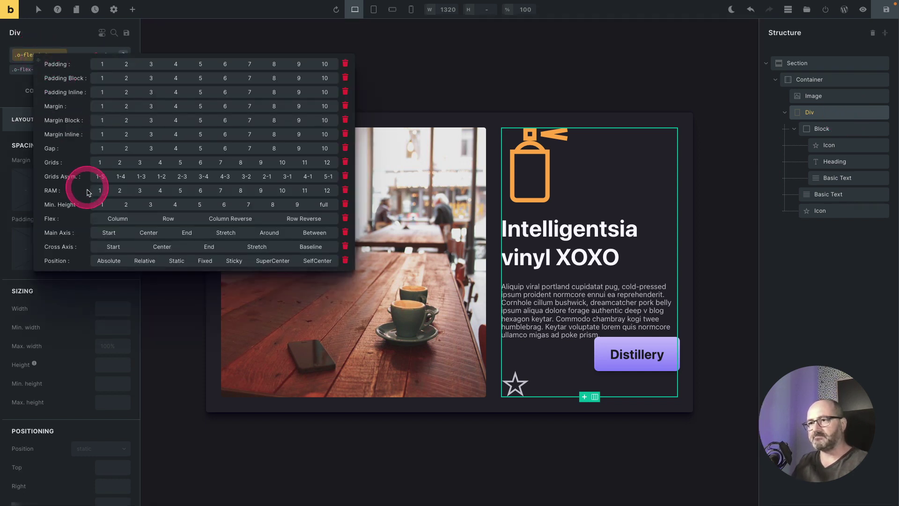
pyautogui.click(145, 262)
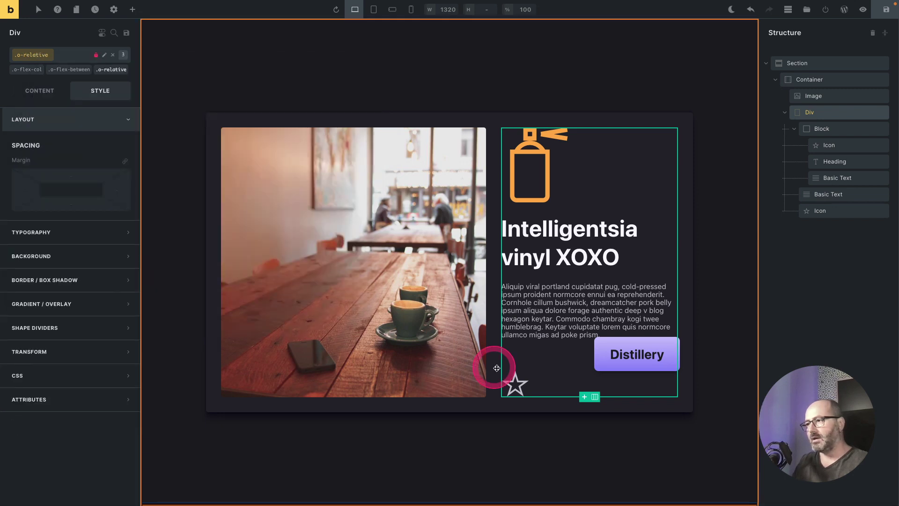
# - Apply the o-absolute position class to the new star icon
pyautogui.click(521, 384)
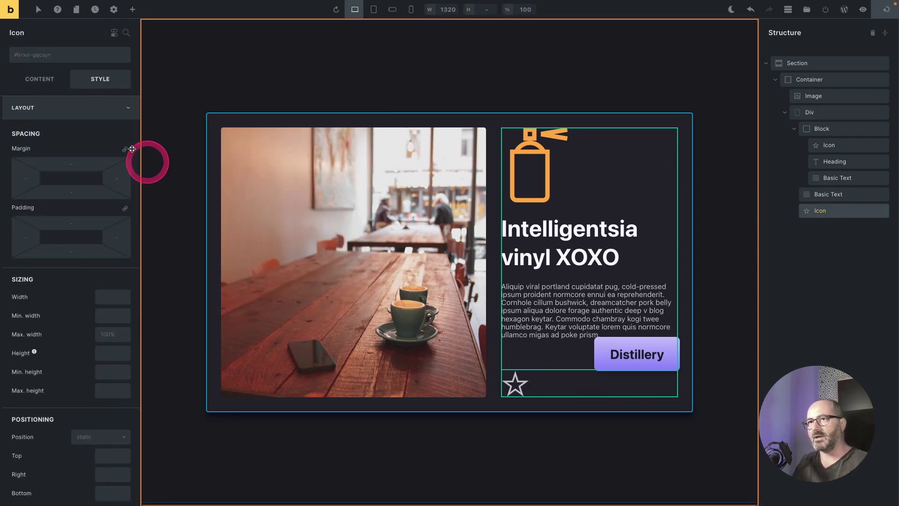
pyautogui.click(25, 59)
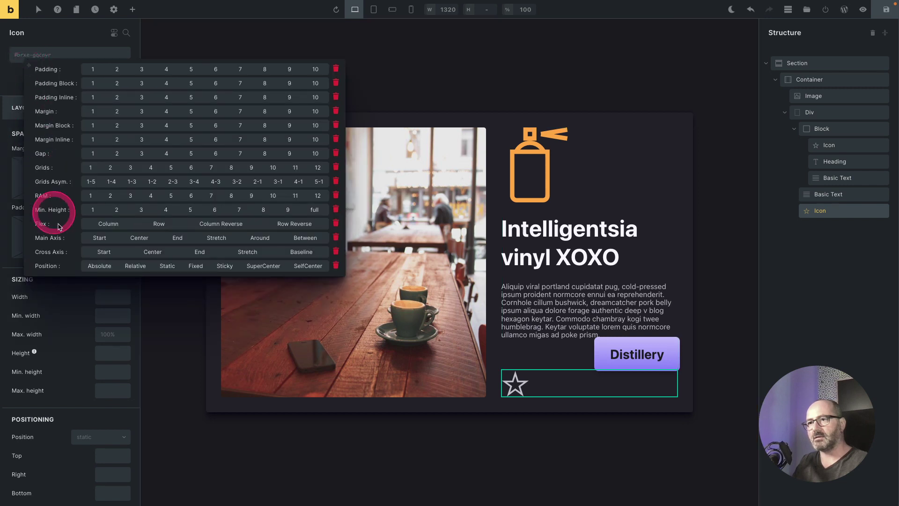
pyautogui.click(94, 266)
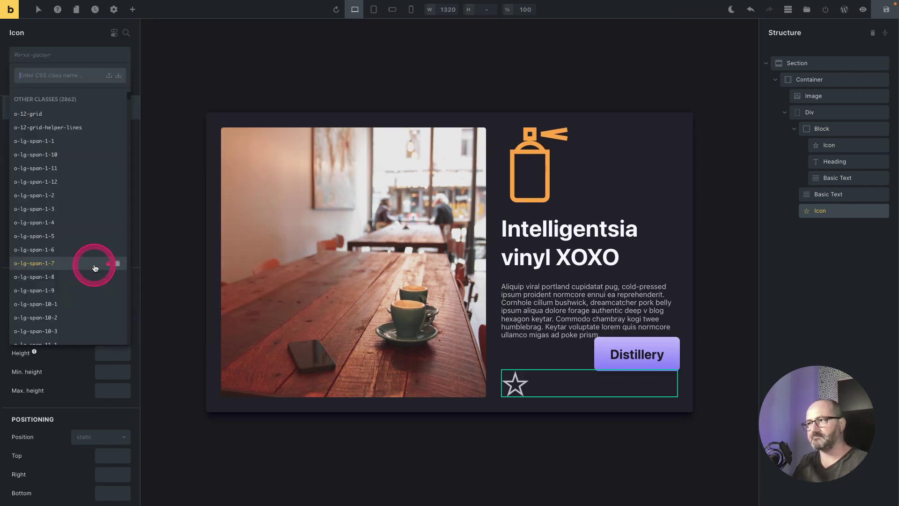
pyautogui.click(438, 176)
pyautogui.click(512, 135)
pyautogui.moveTo(512, 136); pyautogui.dragTo(674, 236)
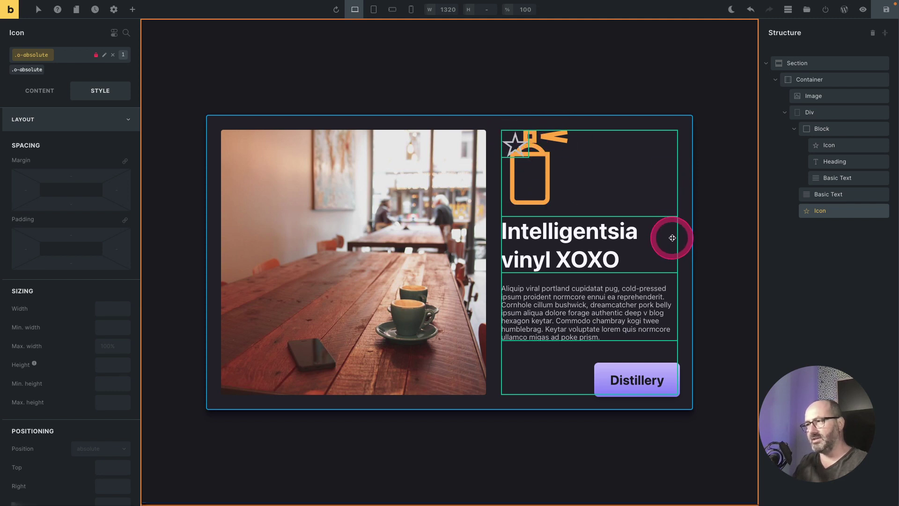
# - Offset the star icon by -20% from the top and -20% from the right at element level
pyautogui.scroll(-5, 88, 241)
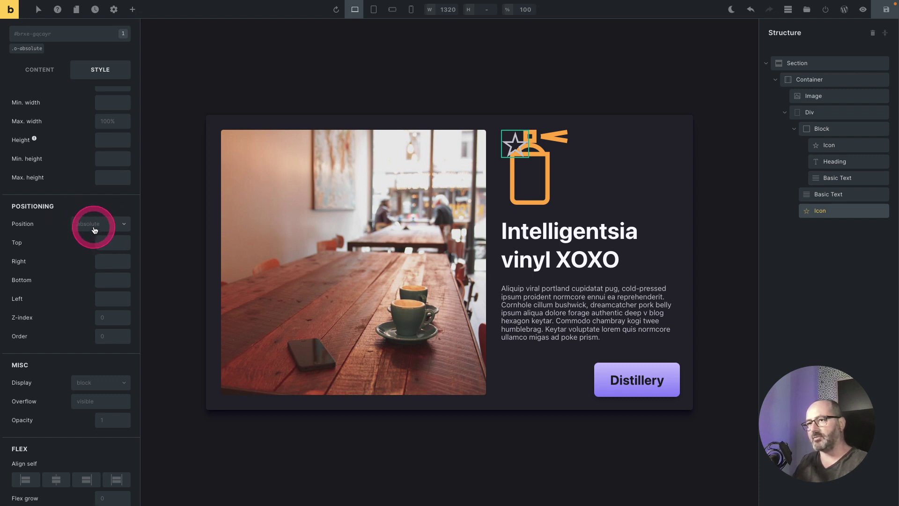
pyautogui.scroll(-1, 91, 230)
pyautogui.click(115, 229)
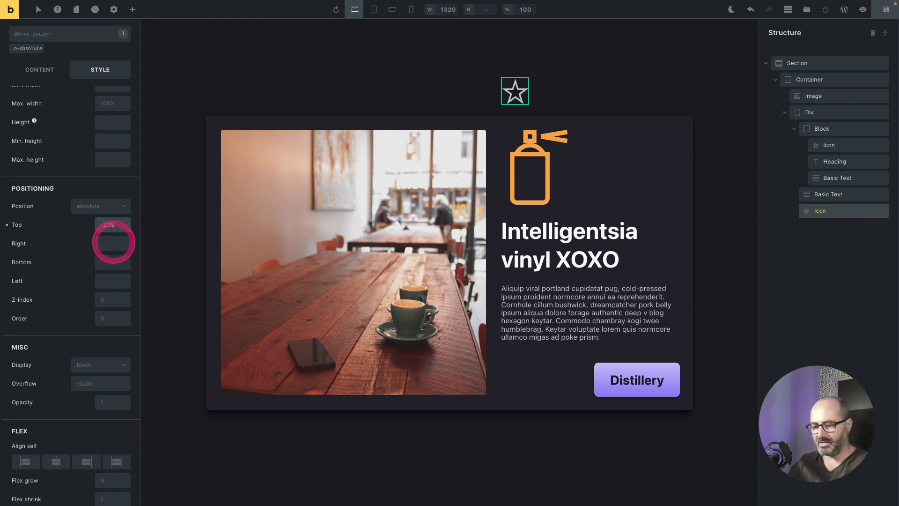
pyautogui.click(112, 243)
pyautogui.write('-20%')
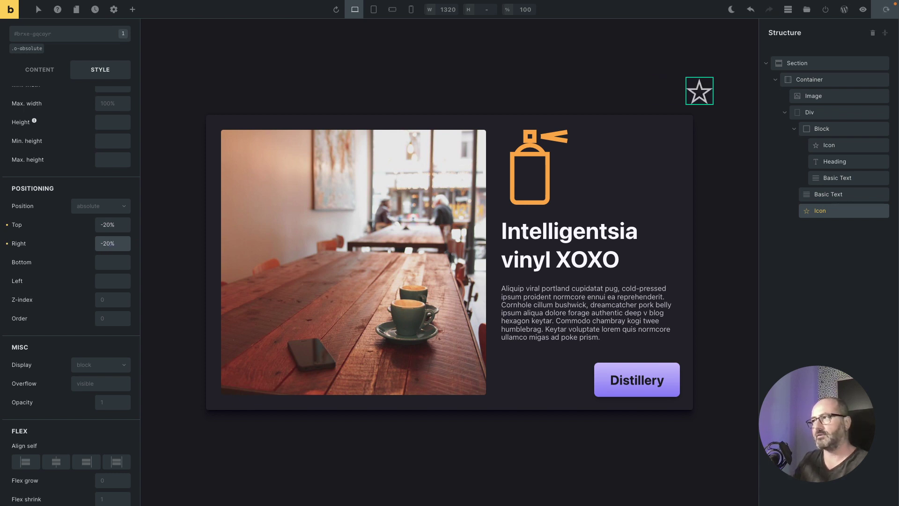
# - Set the star icon's size to 40rem
pyautogui.scroll(5, 125, 212)
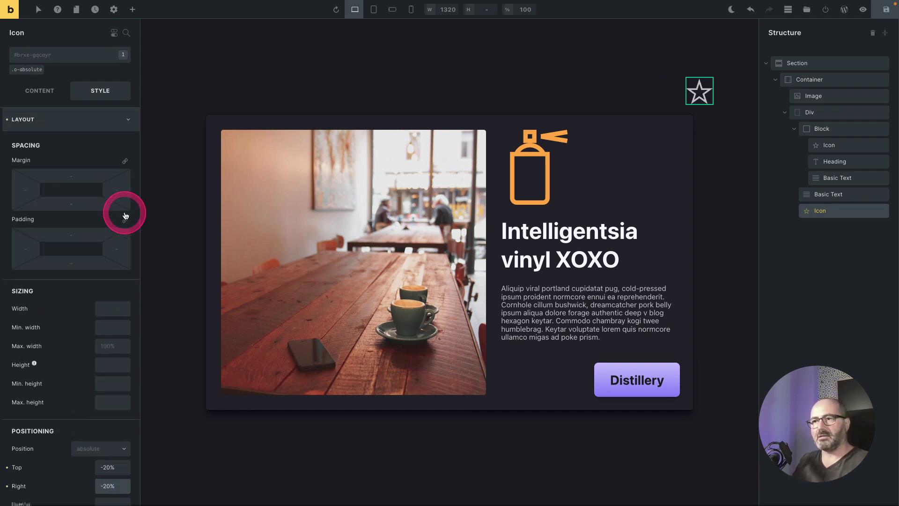
pyautogui.click(108, 311)
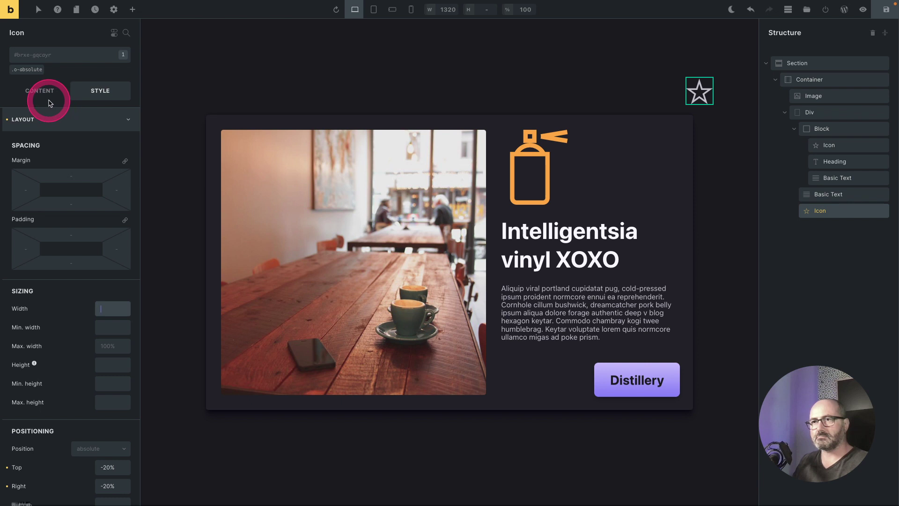
pyautogui.click(48, 101)
pyautogui.click(103, 153)
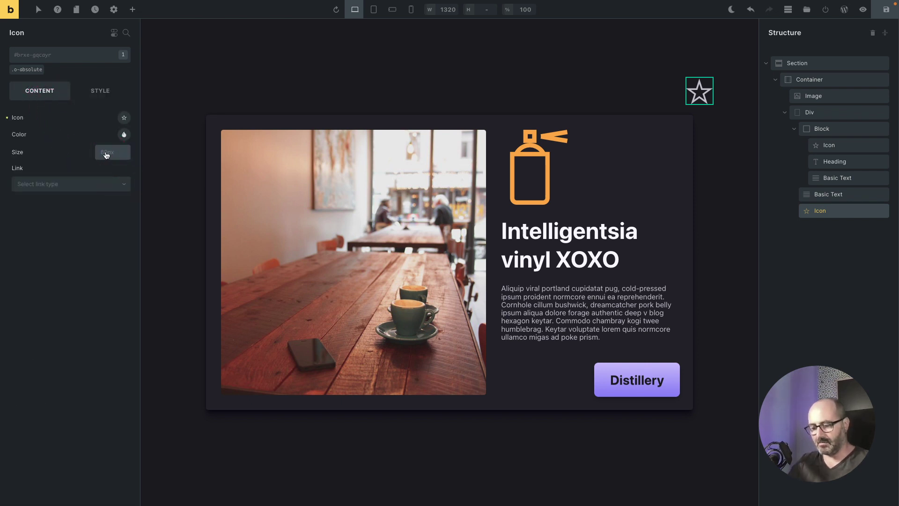
pyautogui.write('40rem')
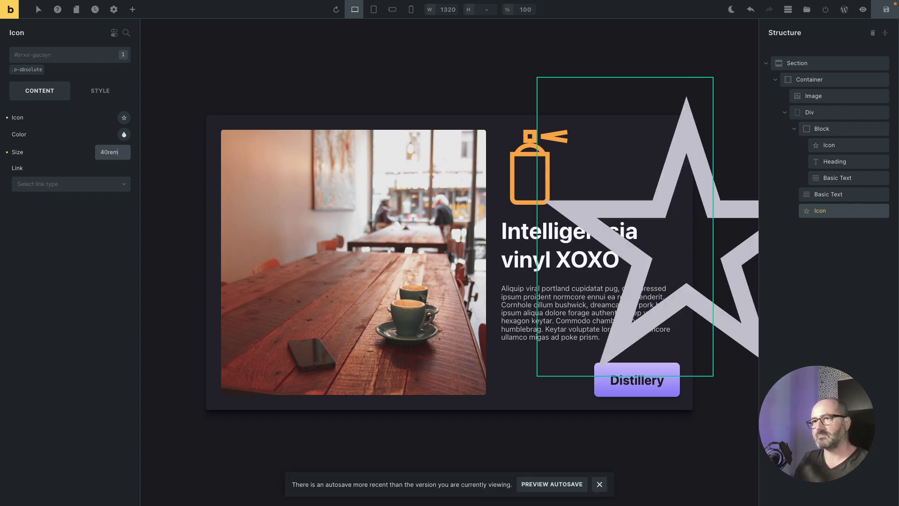
# - Color the star icon with the theme's Brand color at 10% opacity
pyautogui.click(124, 134)
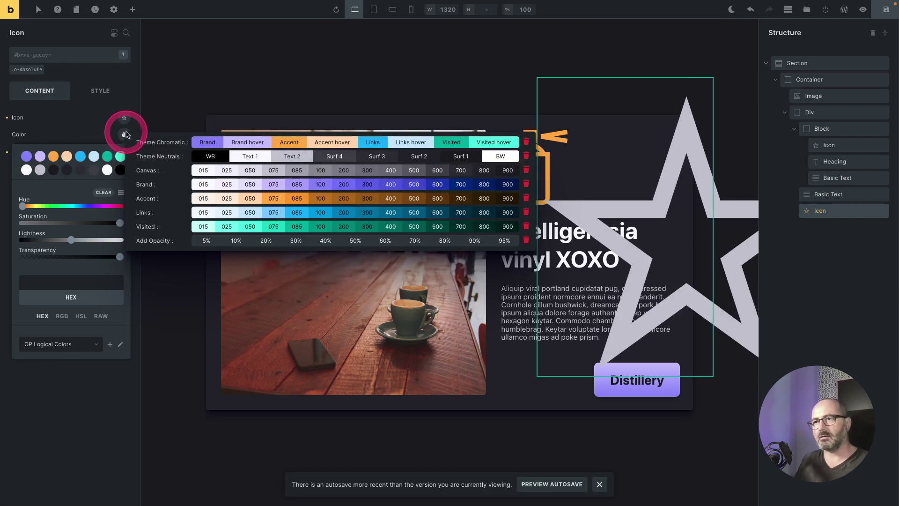
pyautogui.click(202, 142)
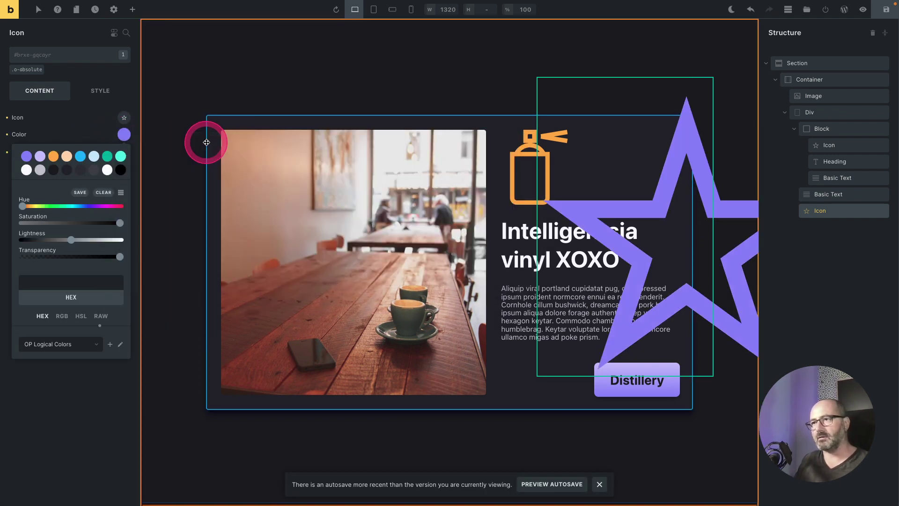
pyautogui.click(124, 135)
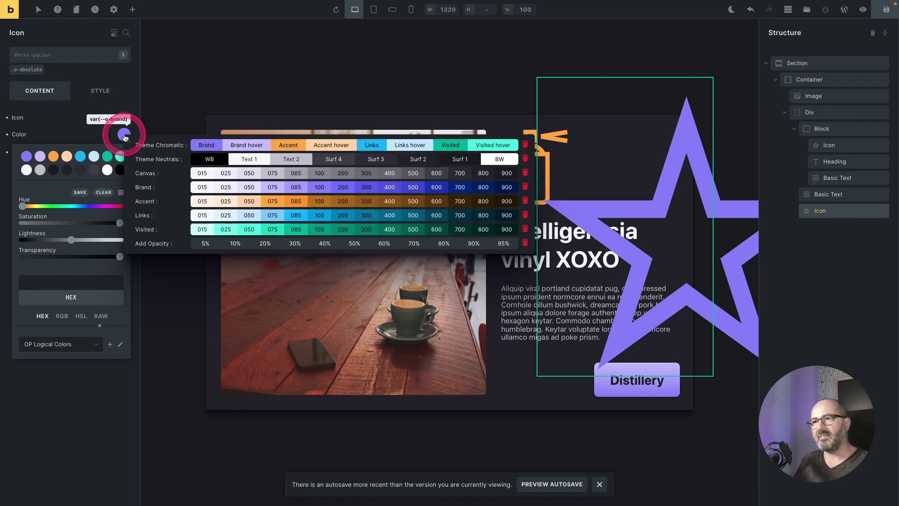
pyautogui.click(233, 243)
# - Rotate the star icon 30° around its Z axis with a transform
pyautogui.click(91, 91)
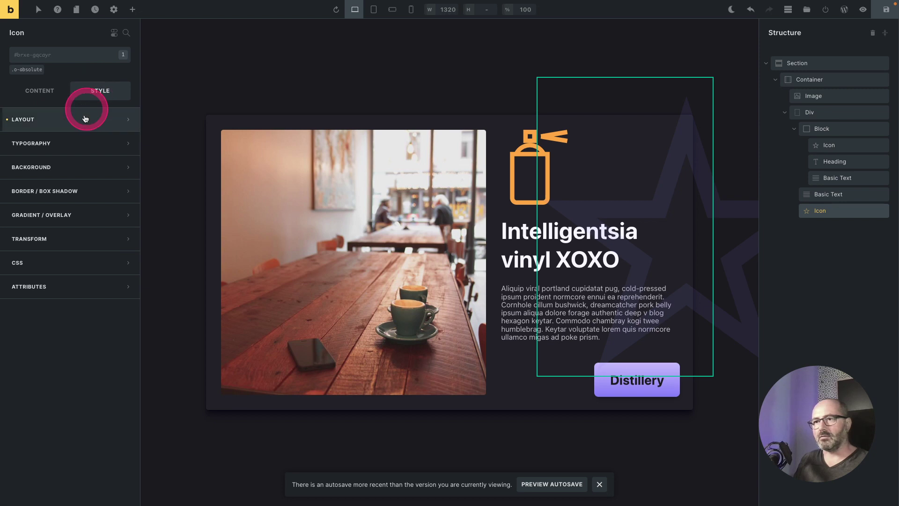
pyautogui.click(74, 248)
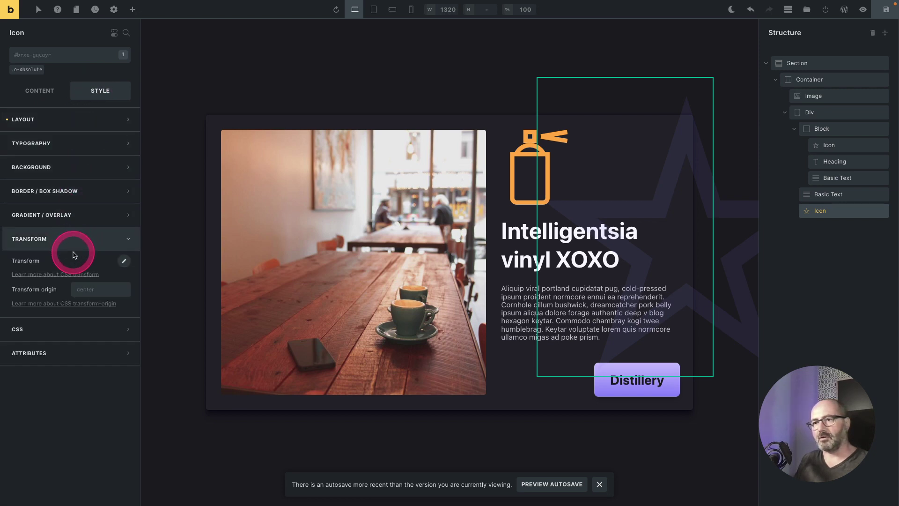
pyautogui.click(78, 258)
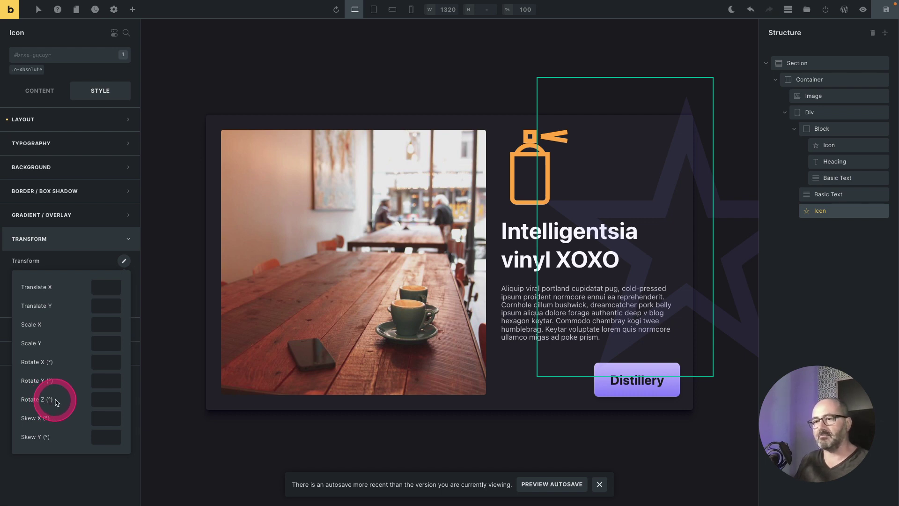
pyautogui.click(56, 401)
pyautogui.click(191, 409)
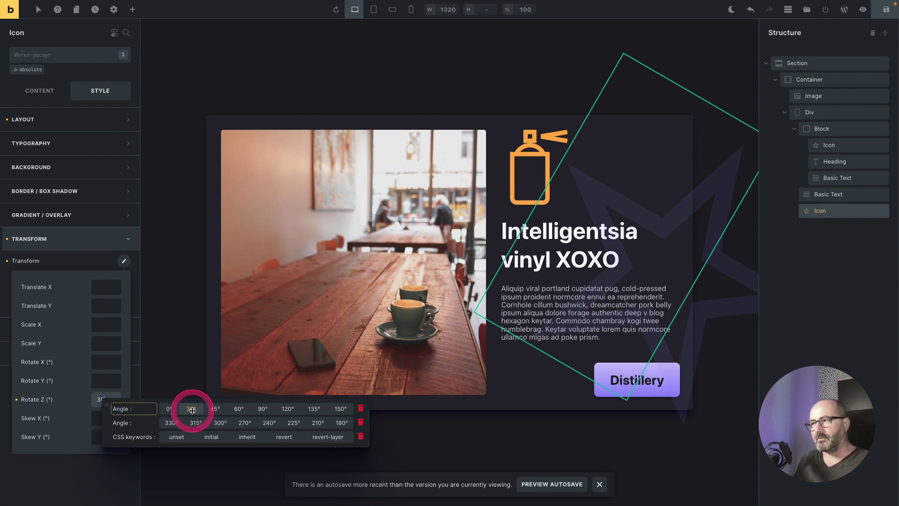
# - Set the star icon's top offset to -50% and its right offset to -10%
pyautogui.click(105, 119)
pyautogui.scroll(-1, 86, 318)
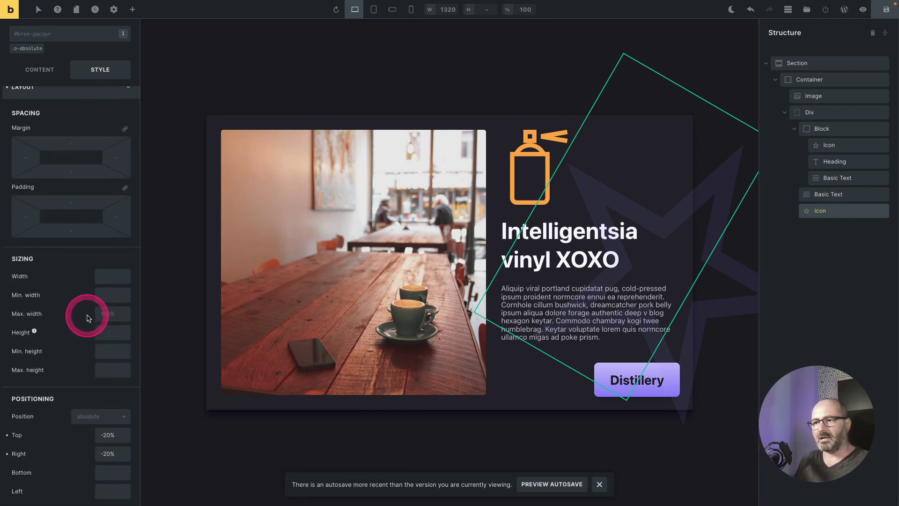
pyautogui.scroll(-3, 87, 317)
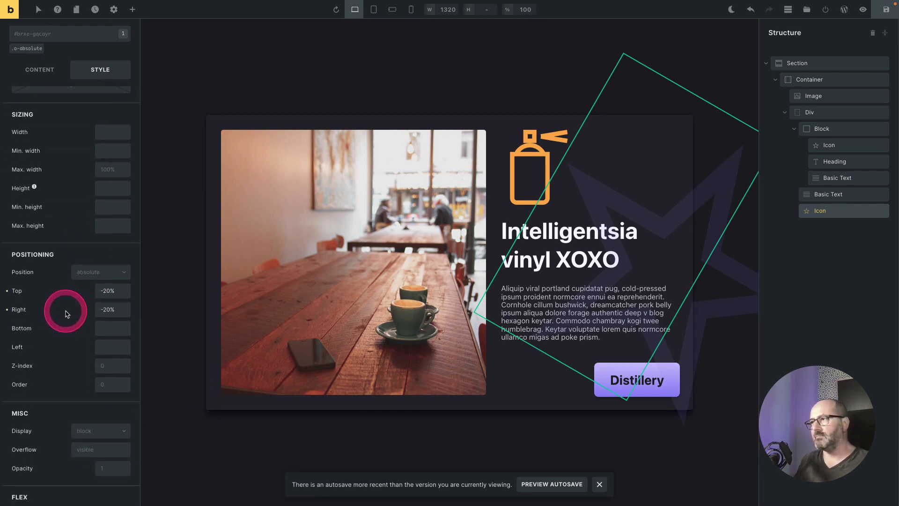
pyautogui.click(109, 291)
pyautogui.write('-50%')
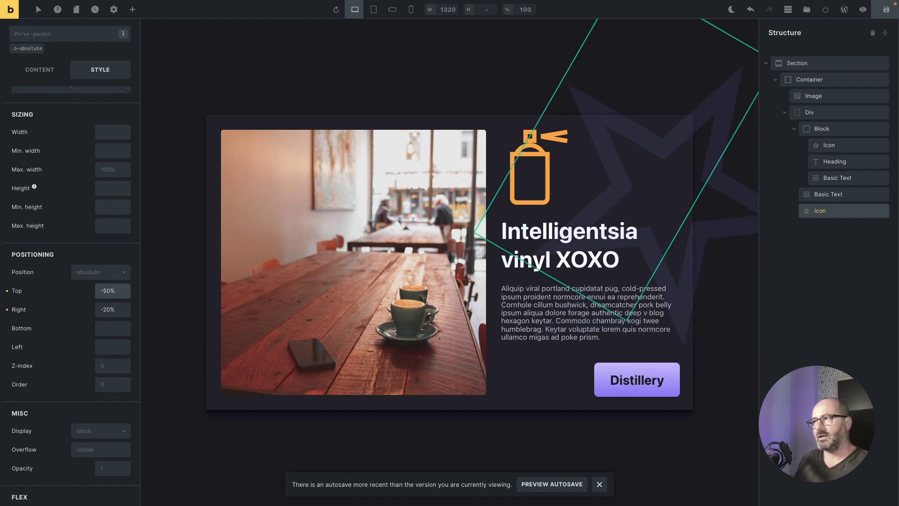
pyautogui.click(427, 94)
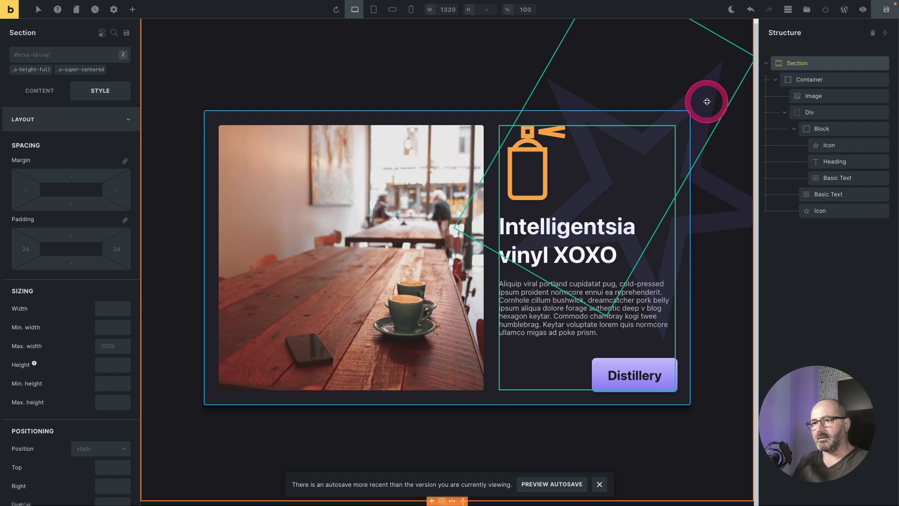
pyautogui.scroll(-6, 86, 301)
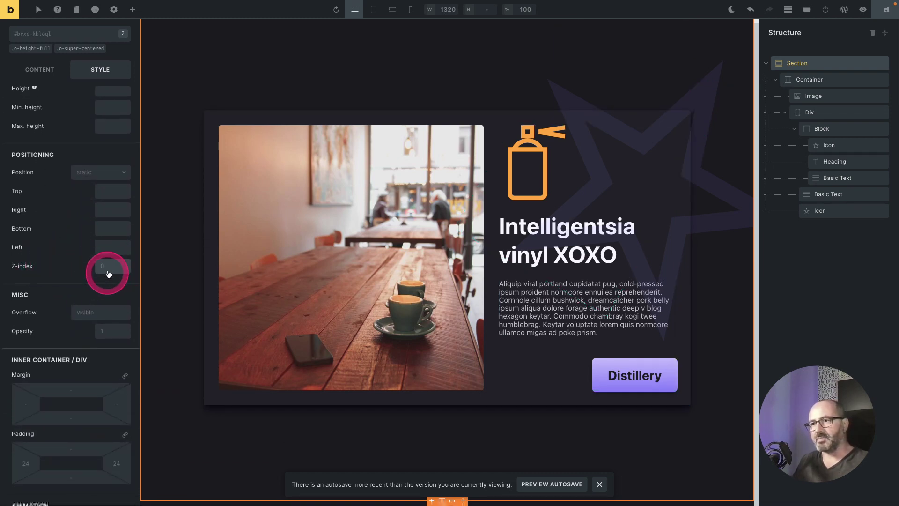
pyautogui.click(102, 271)
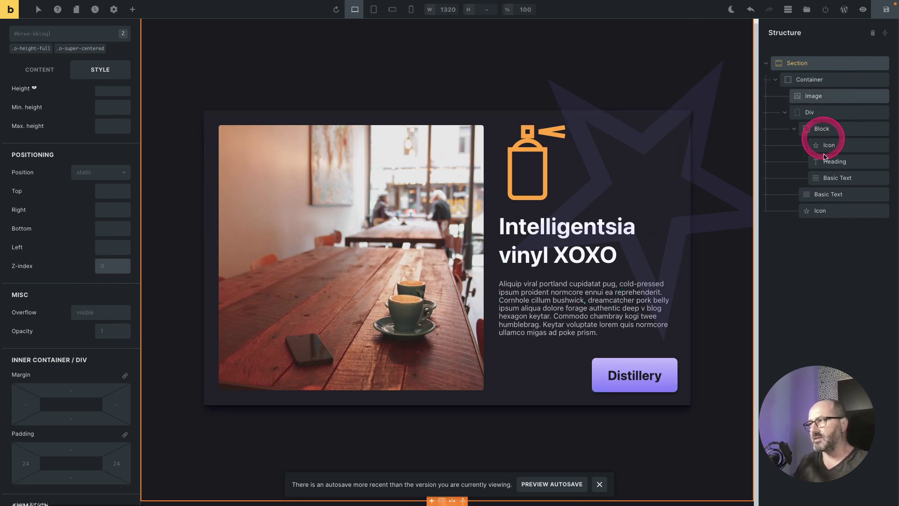
# - Set the star icon's z-index to -1 at element level
pyautogui.click(819, 211)
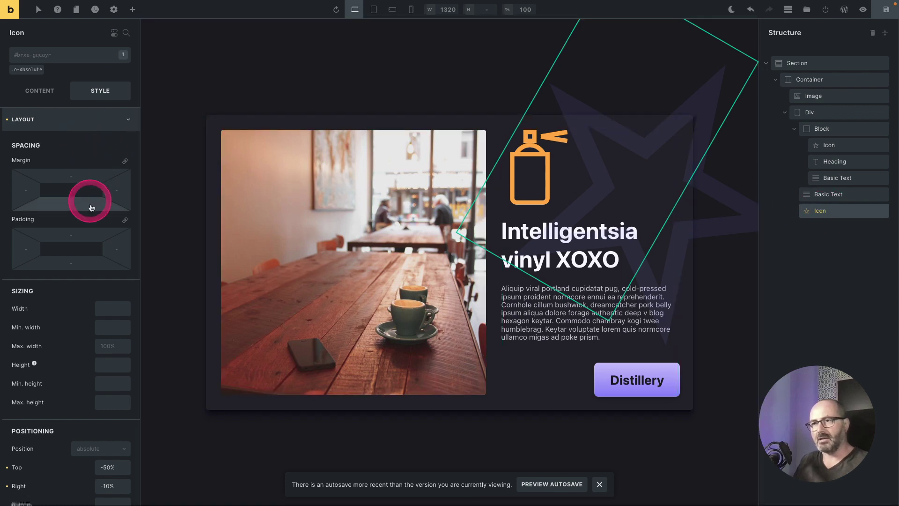
pyautogui.scroll(-3, 90, 206)
pyautogui.scroll(-5, 91, 208)
pyautogui.scroll(2, 80, 215)
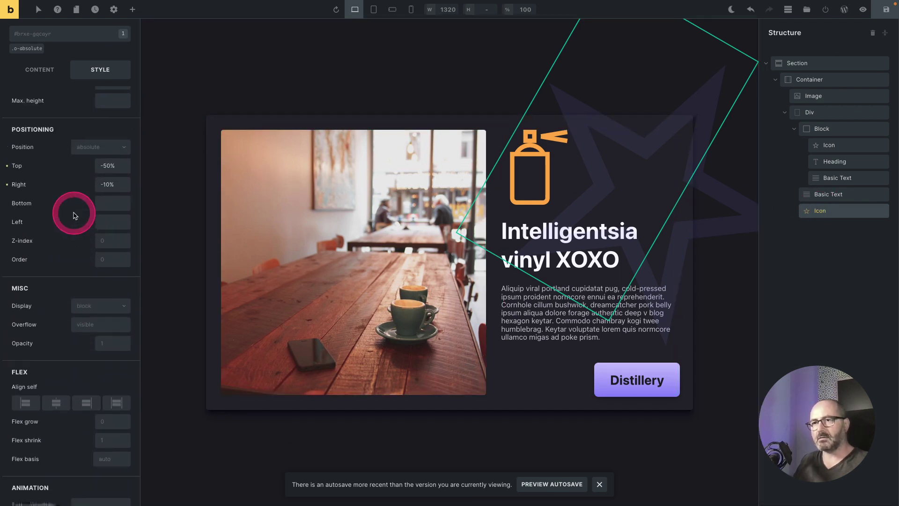
pyautogui.click(101, 240)
pyautogui.click(185, 249)
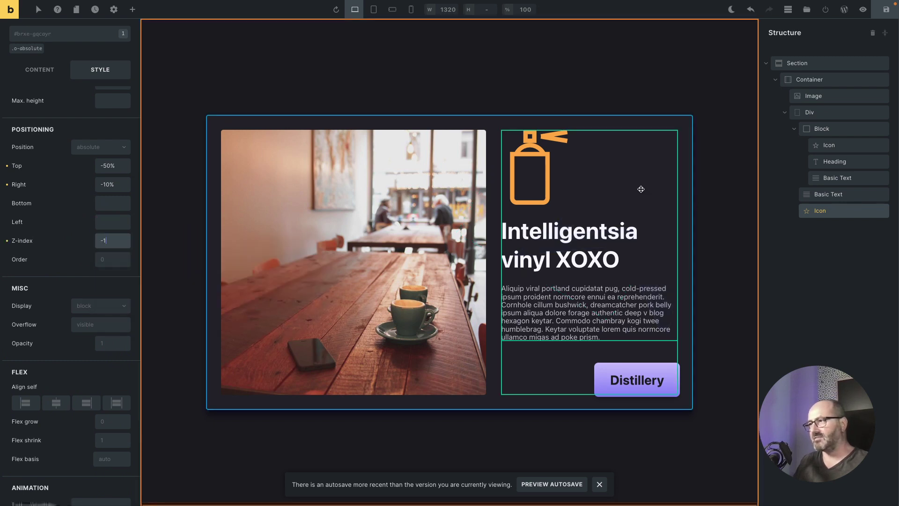
pyautogui.click(606, 459)
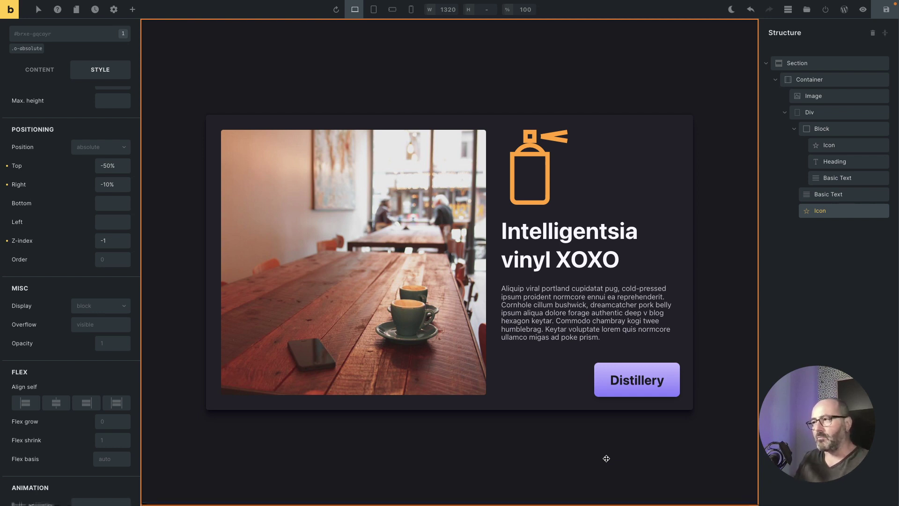
pyautogui.click(539, 361)
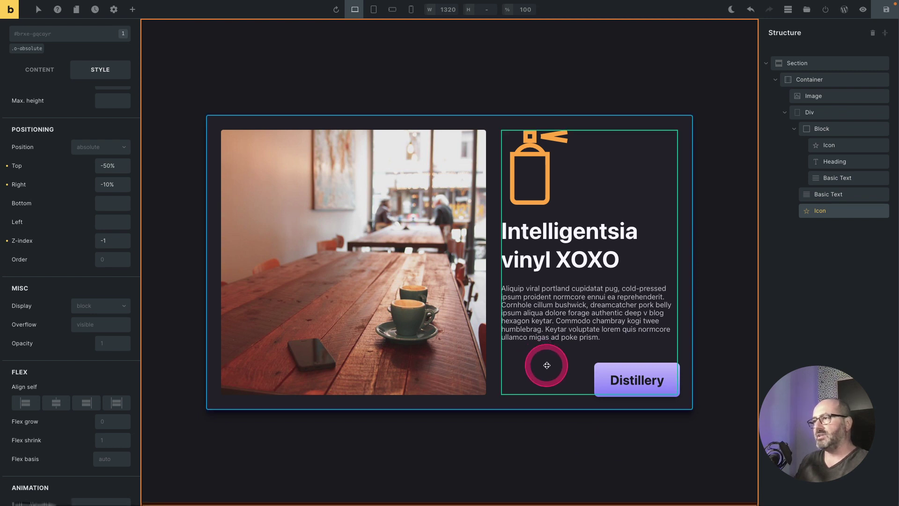
pyautogui.moveTo(547, 365); pyautogui.dragTo(564, 343)
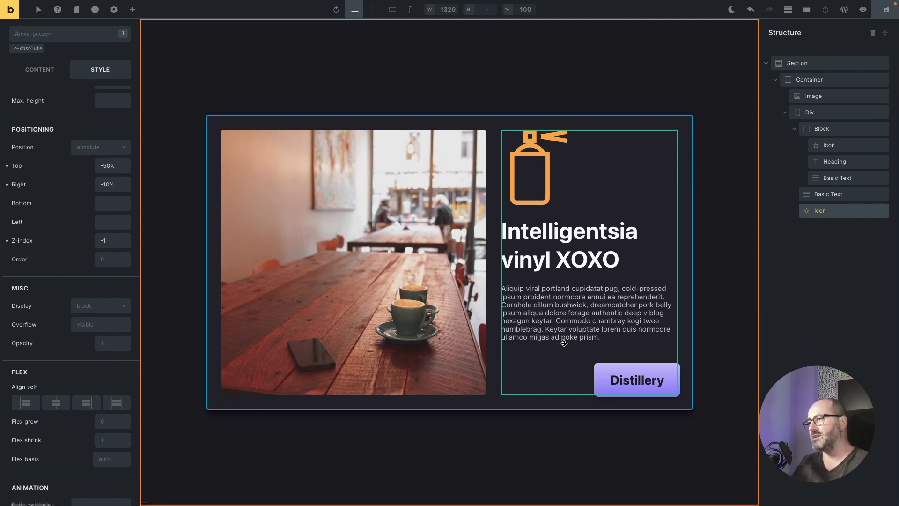
pyautogui.moveTo(627, 171); pyautogui.dragTo(598, 143)
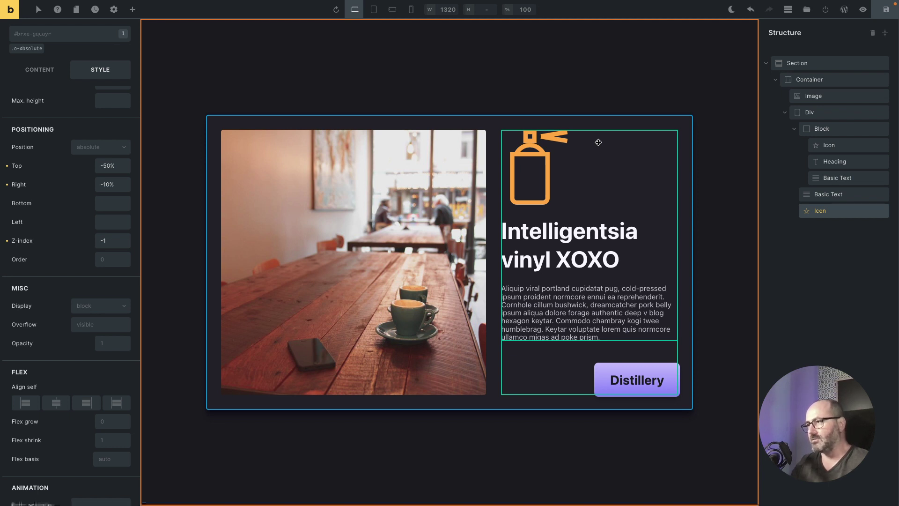
# - Save the page
pyautogui.hotkey('ctrl', 's')
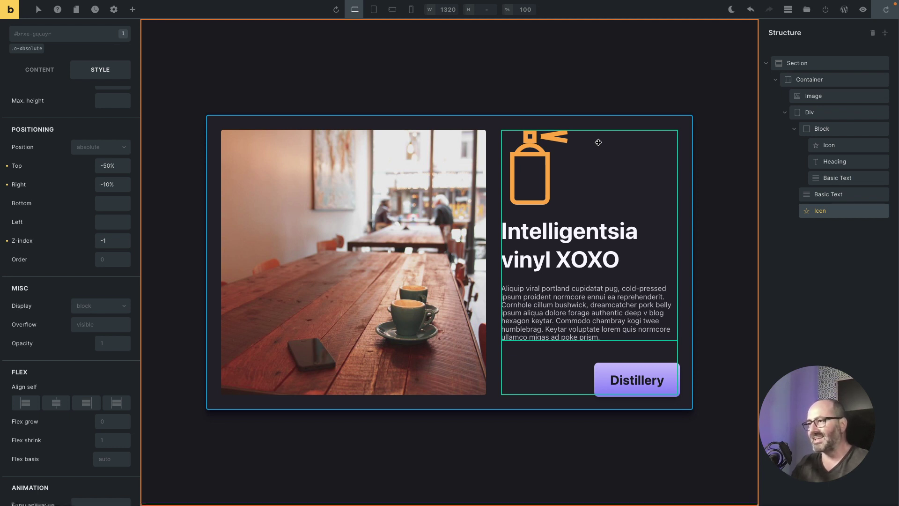
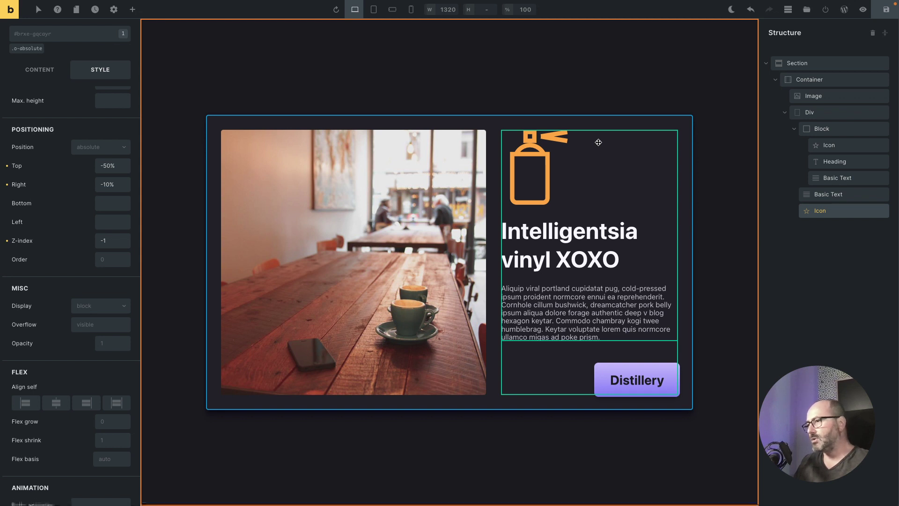
pyautogui.click(55, 35)
pyautogui.write('isol')
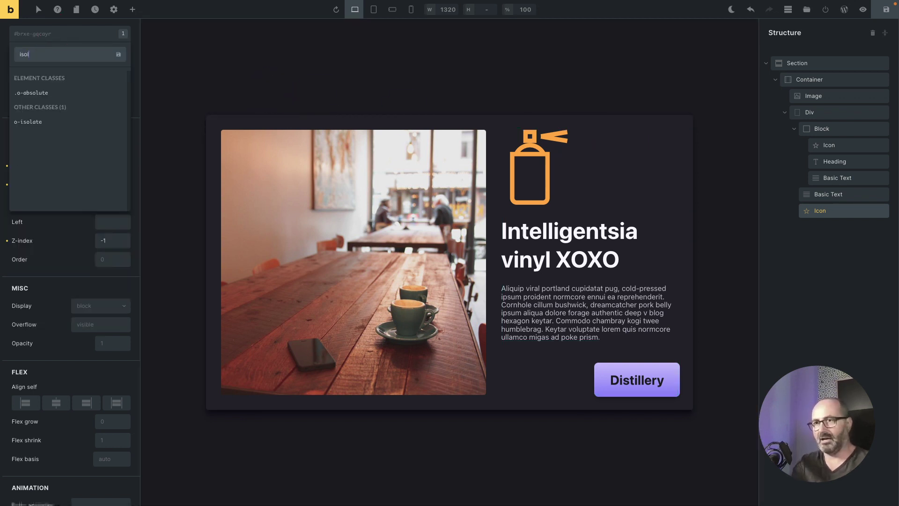
pyautogui.press('Escape')
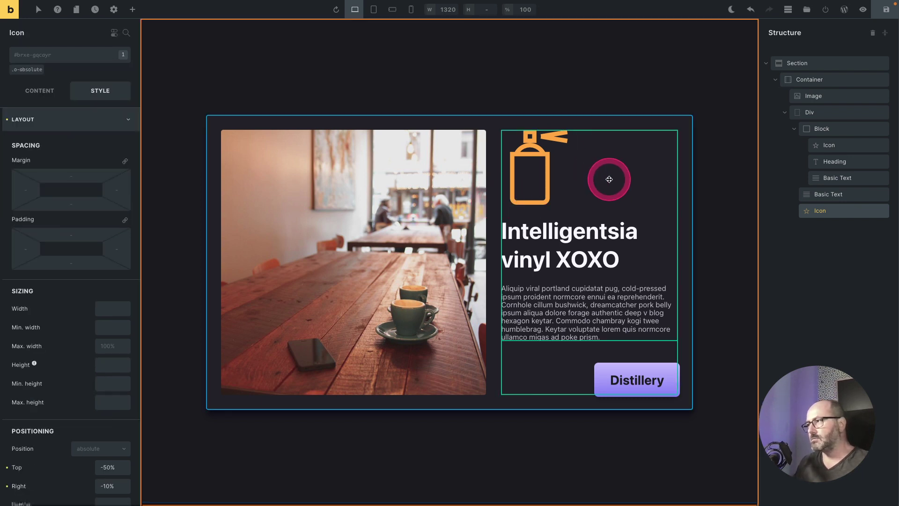
pyautogui.moveTo(612, 196); pyautogui.dragTo(617, 196)
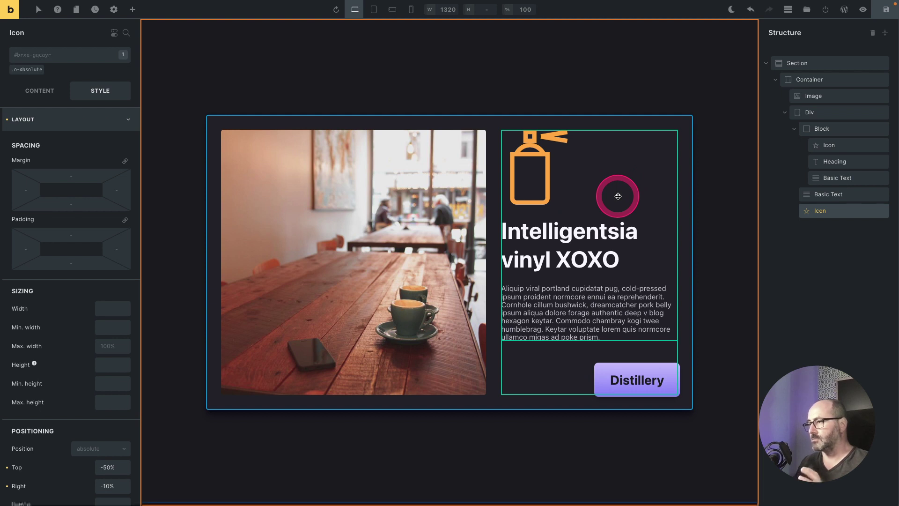
pyautogui.moveTo(616, 195)
pyautogui.mouseDown()
pyautogui.moveTo(503, 234)
pyautogui.moveTo(508, 136)
pyautogui.moveTo(672, 145)
pyautogui.moveTo(815, 127)
pyautogui.moveTo(835, 112)
pyautogui.moveTo(809, 125)
pyautogui.moveTo(658, 141)
pyautogui.moveTo(680, 181)
pyautogui.moveTo(340, 134)
pyautogui.moveTo(60, 56)
pyautogui.mouseUp()
# - Apply the o-isolate class to the Div that holds the card's text content
pyautogui.click(835, 112)
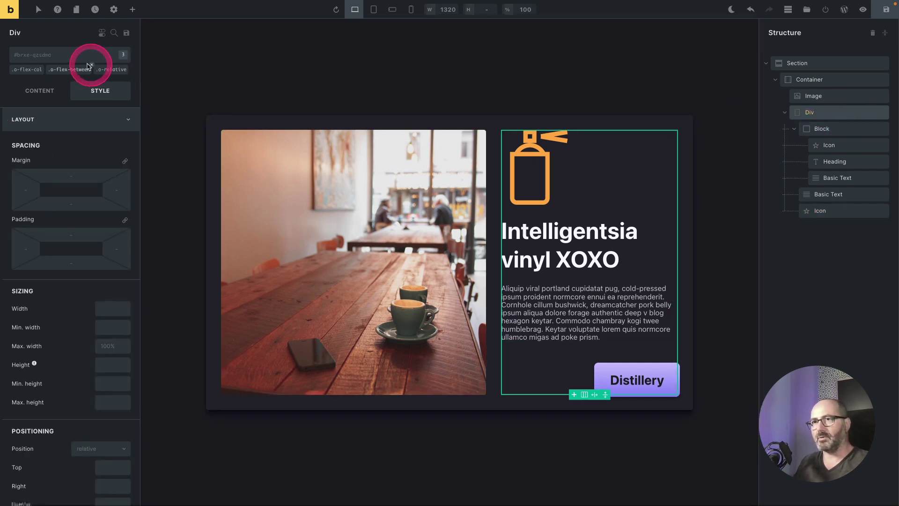
pyautogui.click(58, 57)
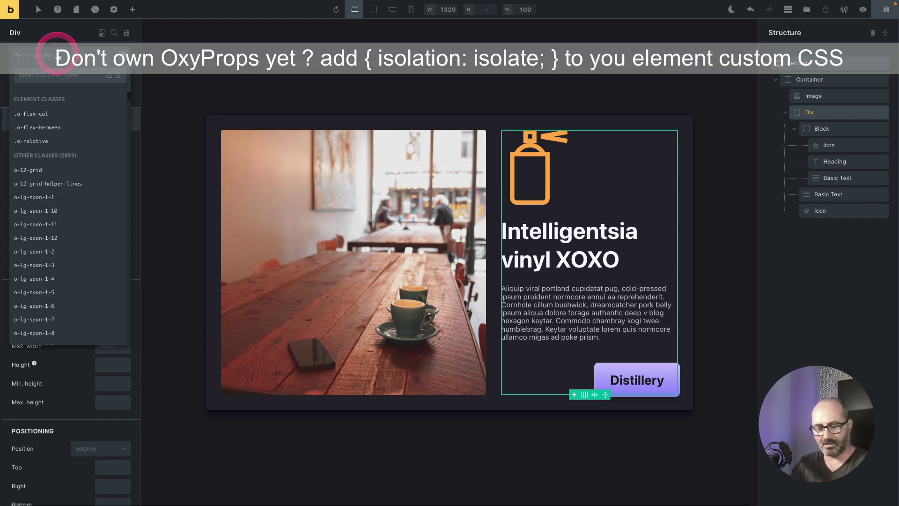
pyautogui.write('isol')
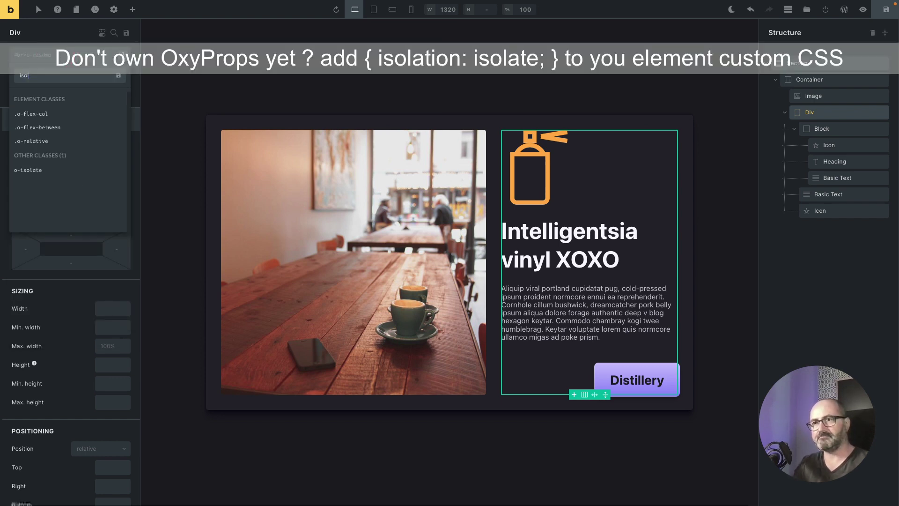
pyautogui.press('Down')
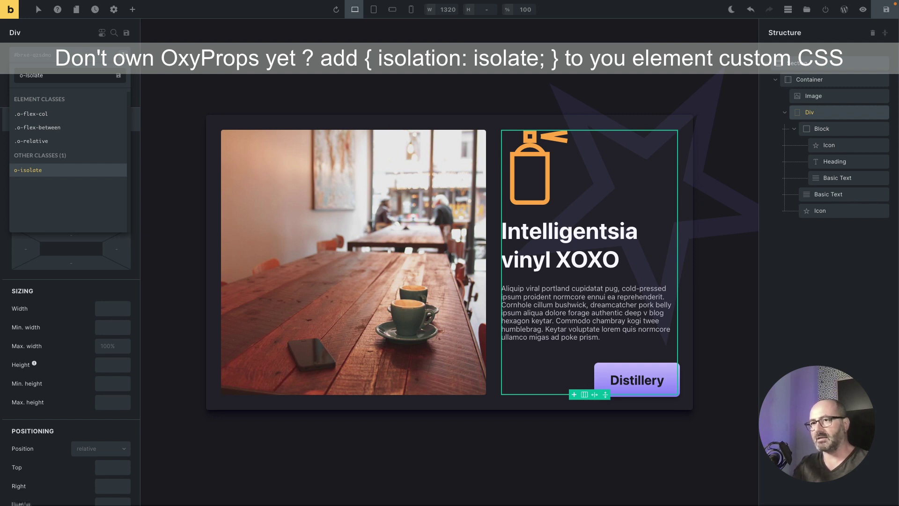
pyautogui.press('Return')
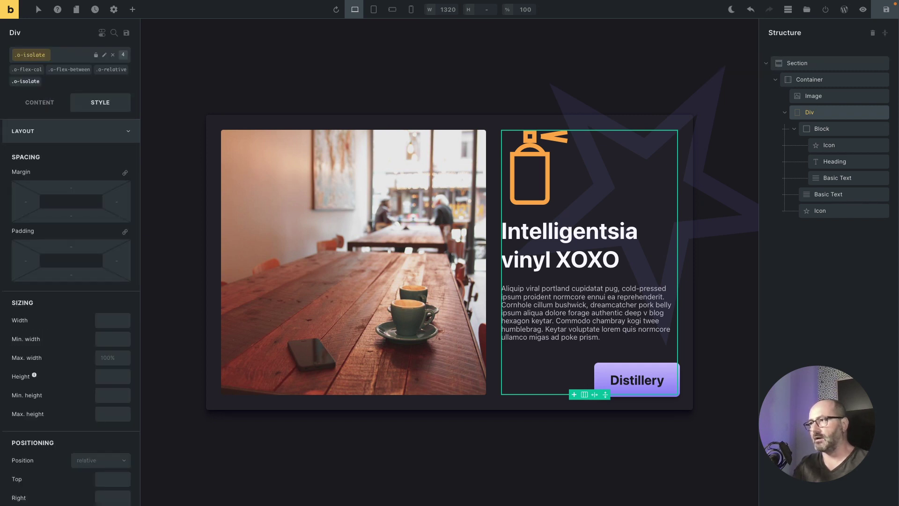
# - Check the star icon's z-index and change its color to the fully opaque theme Brand color
pyautogui.click(832, 209)
pyautogui.scroll(-6, 93, 291)
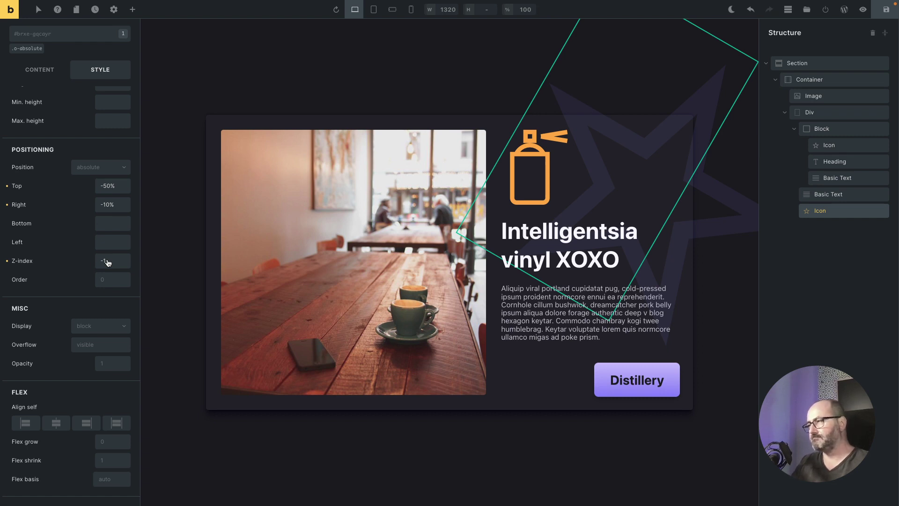
pyautogui.click(38, 73)
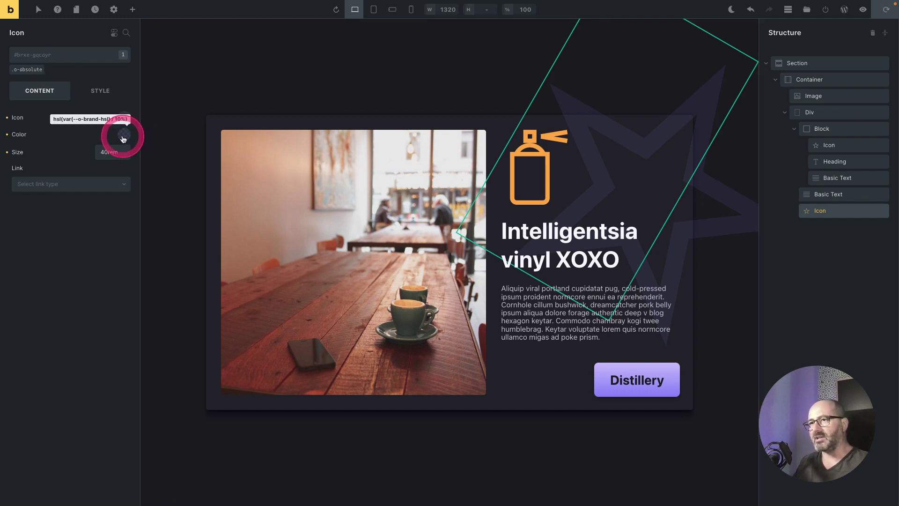
pyautogui.click(125, 136)
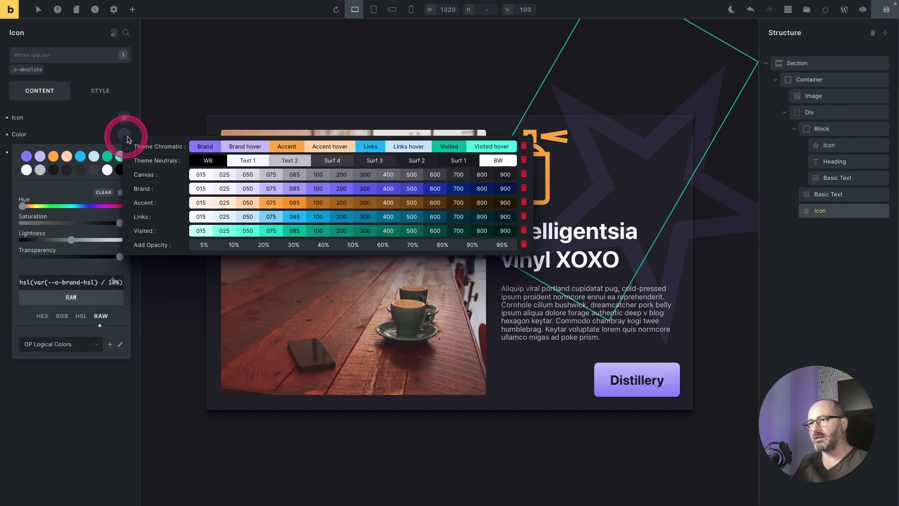
pyautogui.click(201, 146)
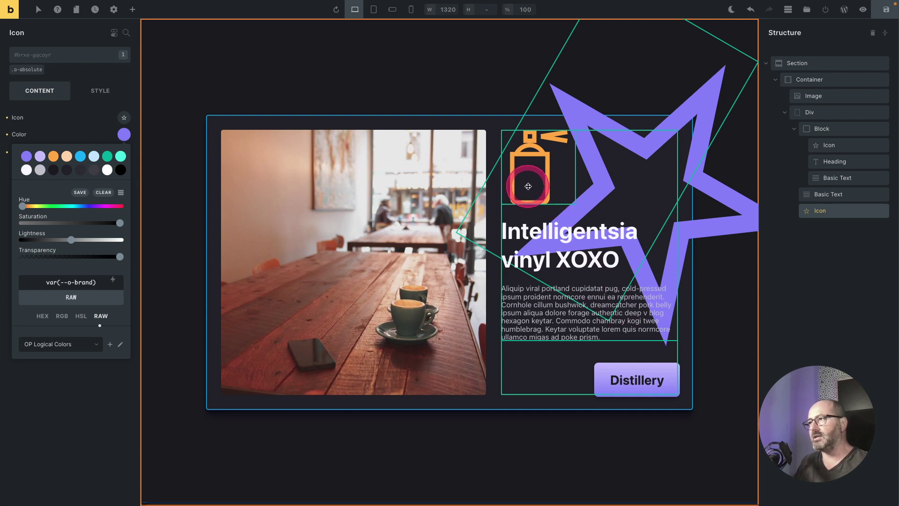
# - Set the star icon's top position to -100% and its right position to 30%
pyautogui.click(72, 120)
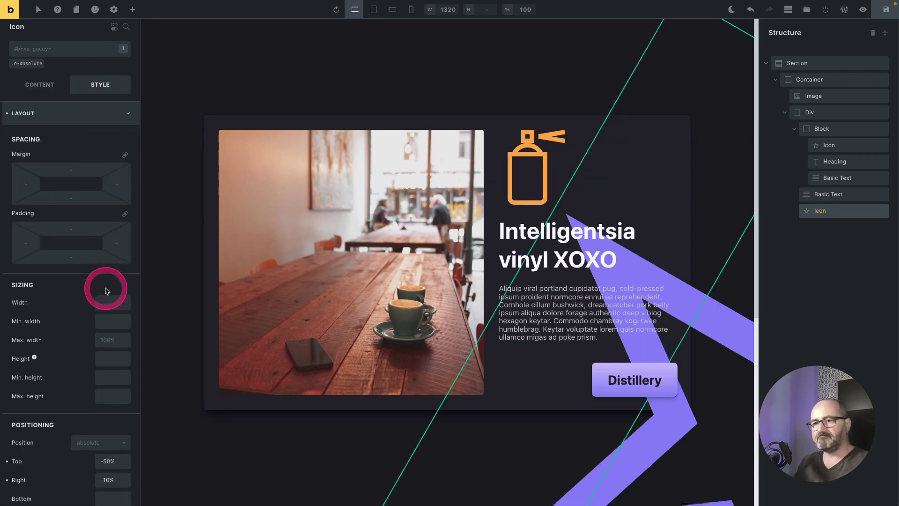
pyautogui.scroll(-7, 105, 287)
pyautogui.scroll(3, 96, 225)
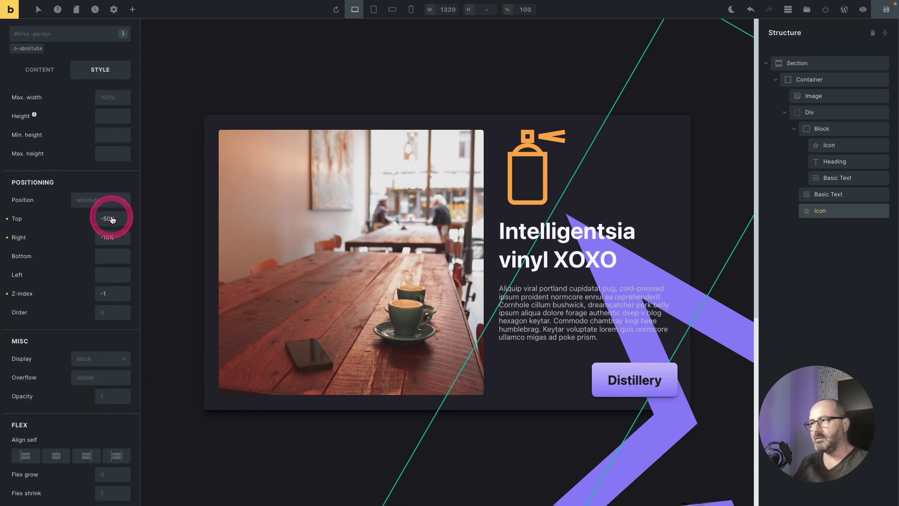
pyautogui.click(111, 219)
pyautogui.write('-100%')
pyautogui.press('Tab')
pyautogui.write('30%')
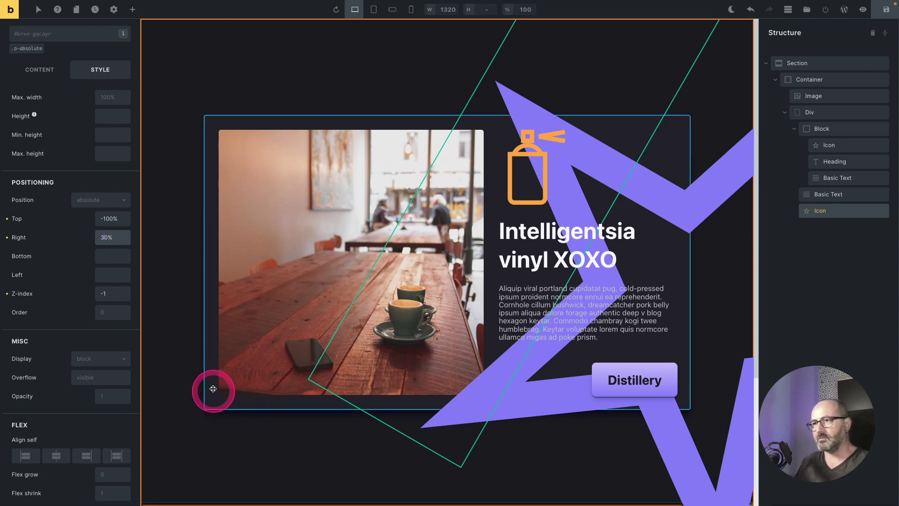
# - Set the star icon's Brand color to 10% opacity and its size to 60rem
pyautogui.click(45, 77)
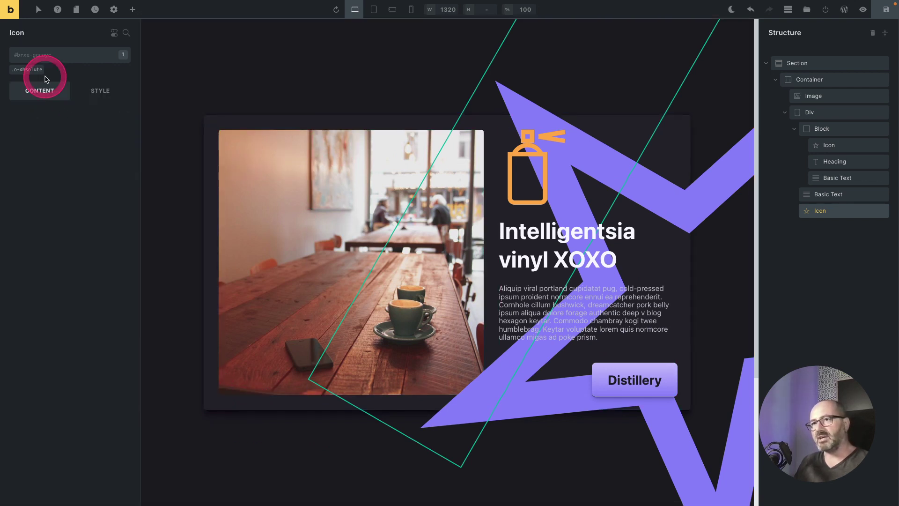
pyautogui.click(124, 135)
pyautogui.click(178, 215)
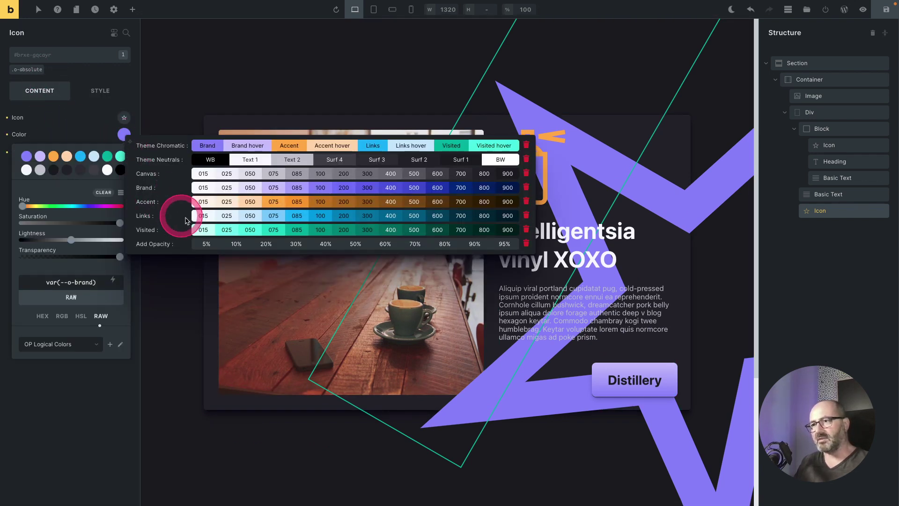
pyautogui.click(235, 242)
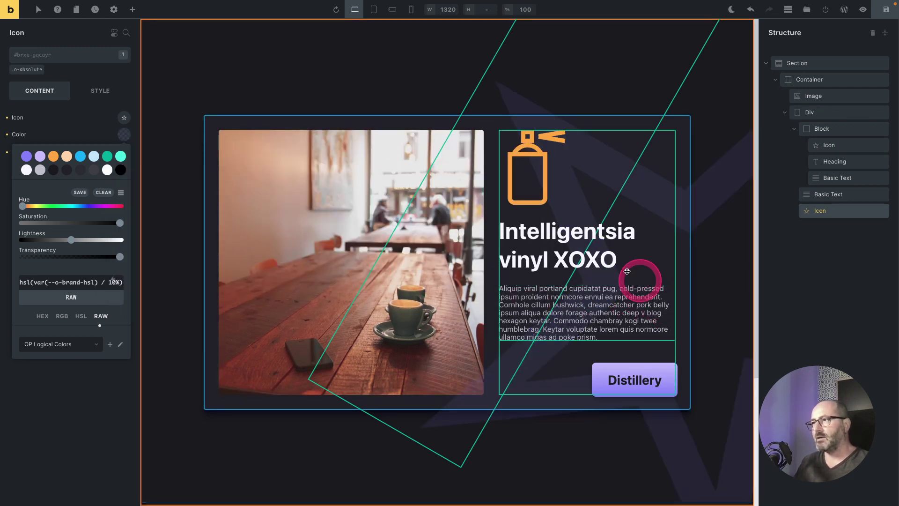
pyautogui.click(338, 95)
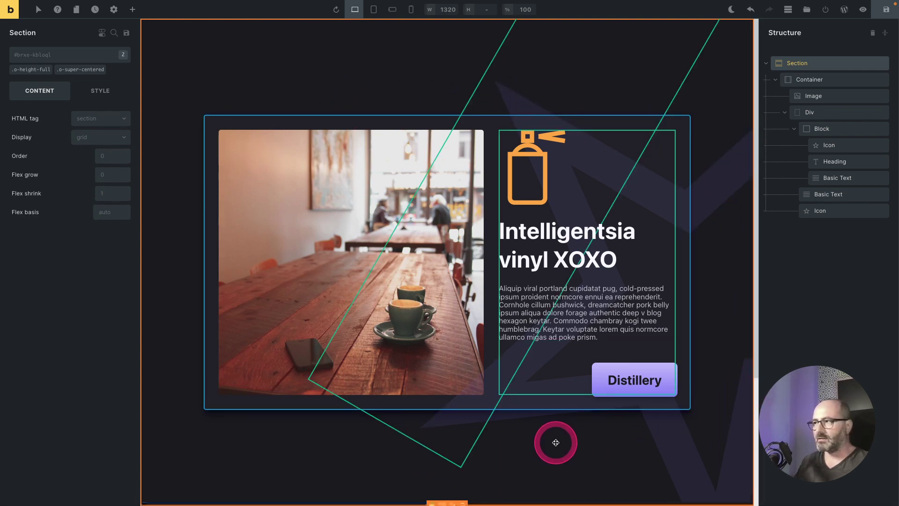
pyautogui.click(113, 149)
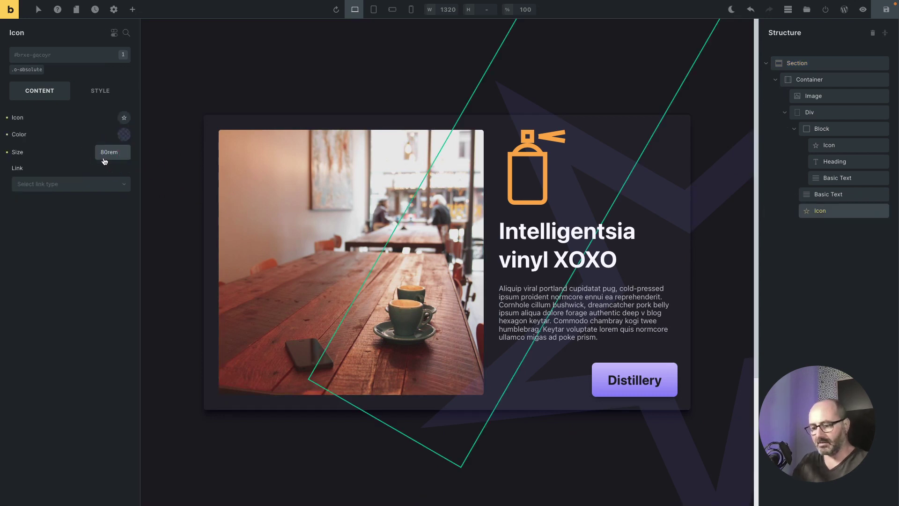
pyautogui.write('6')
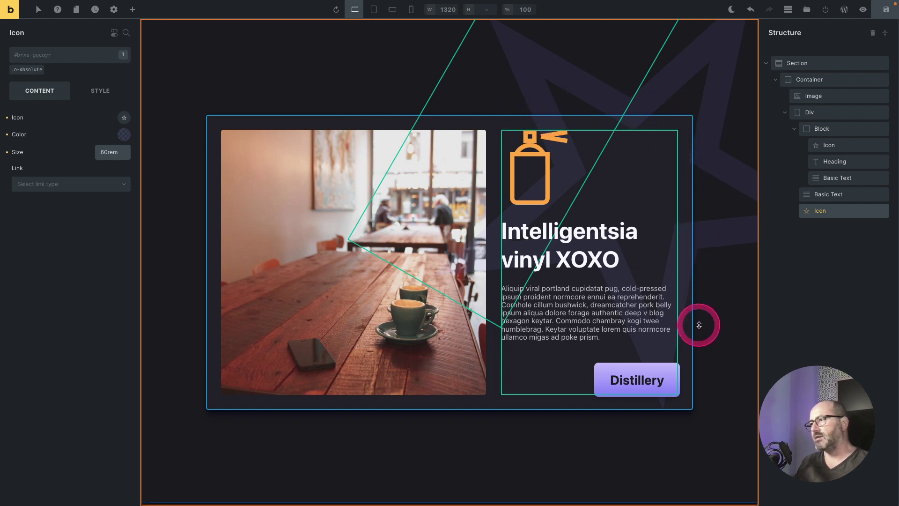
# - Apply the o-overflow-hidden class to the card's Container
pyautogui.click(828, 80)
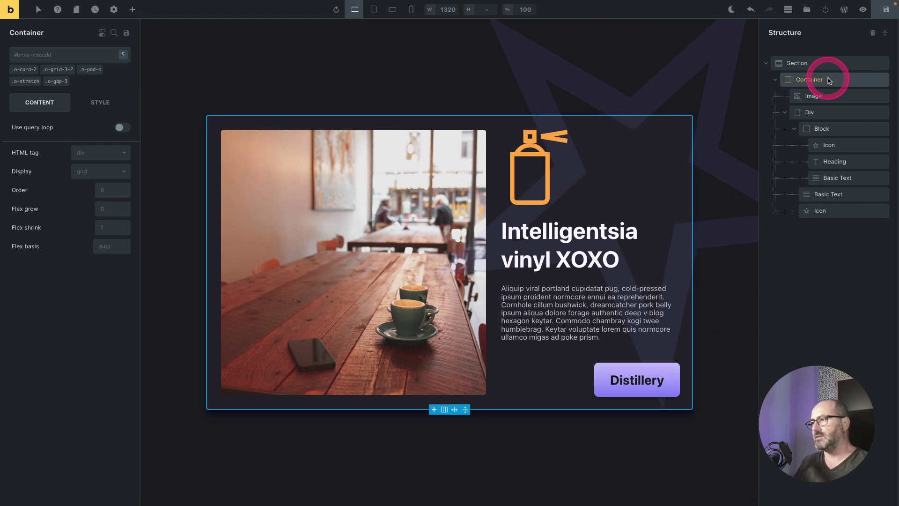
pyautogui.click(33, 59)
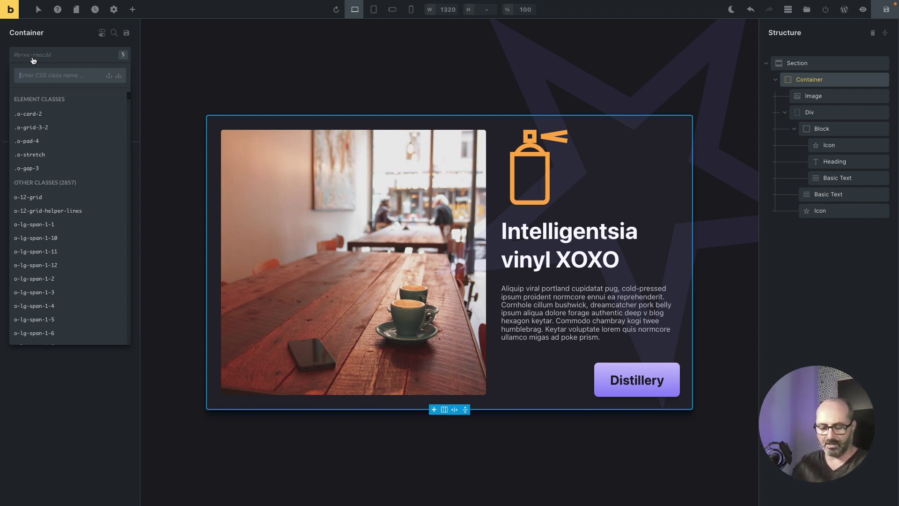
pyautogui.write('hidd')
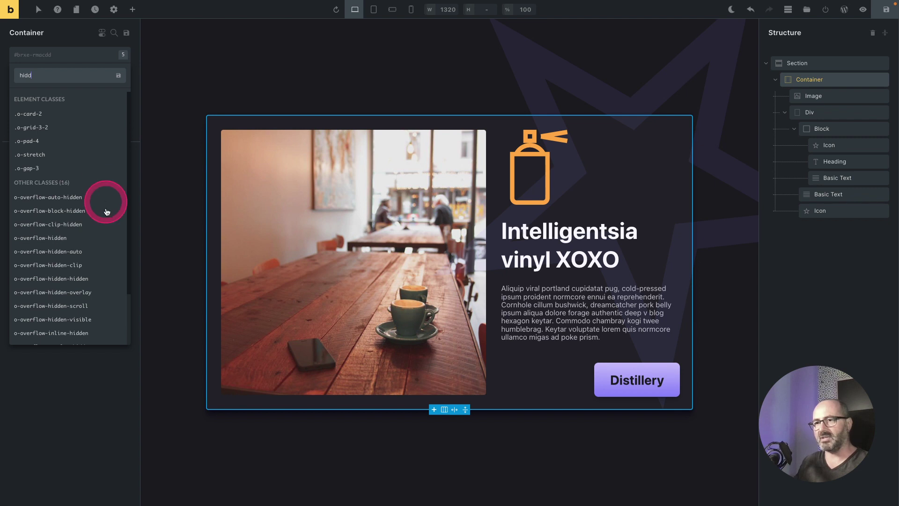
pyautogui.click(55, 245)
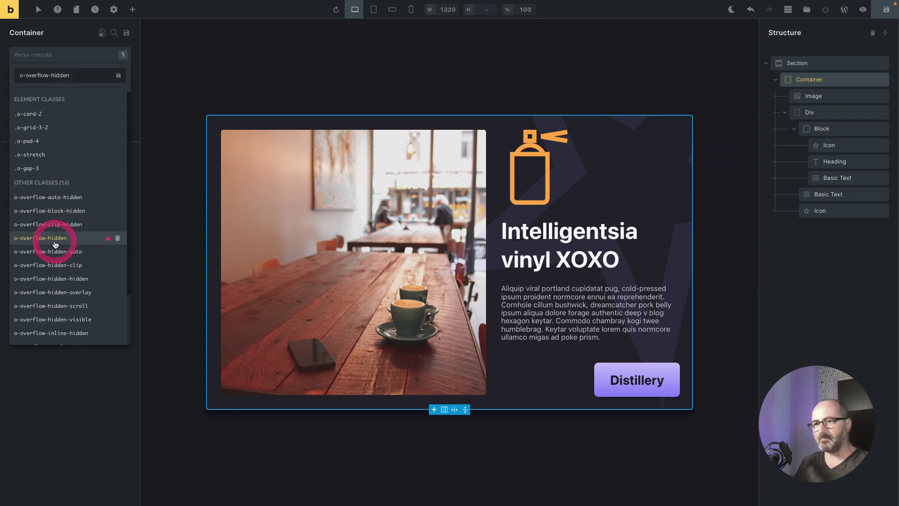
# - Set the star icon's size to 40rem and position it at top -50% and right -10%
pyautogui.click(843, 211)
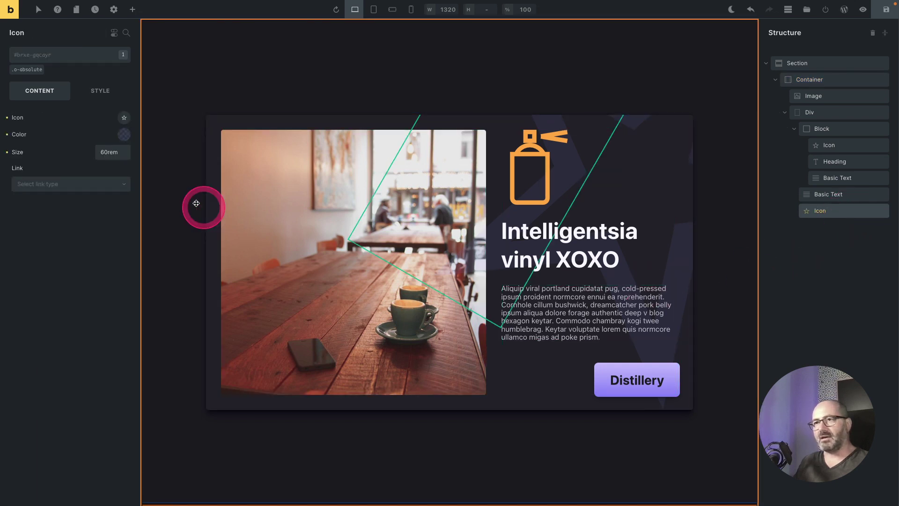
pyautogui.click(105, 159)
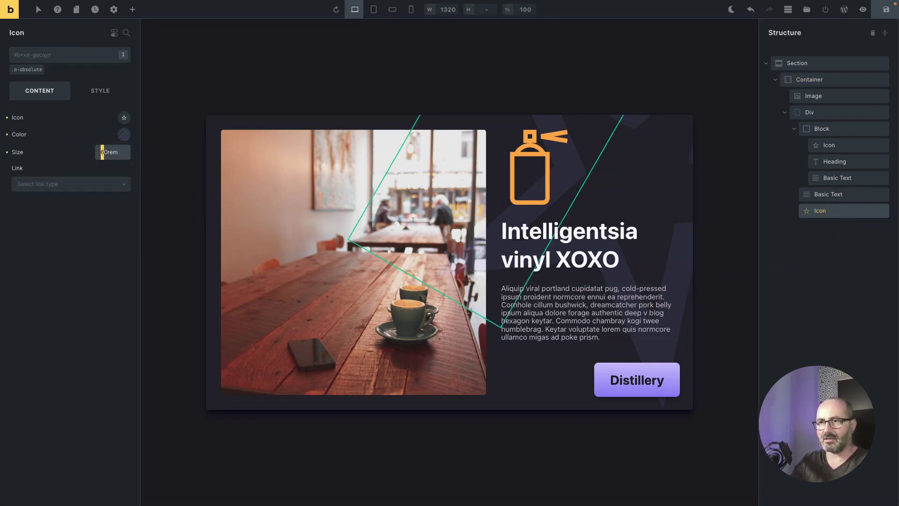
pyautogui.write('4')
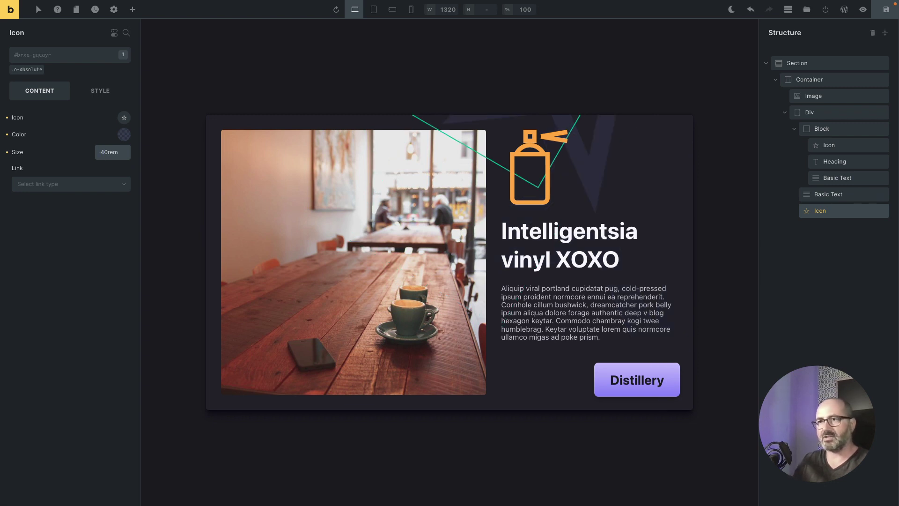
pyautogui.click(100, 90)
pyautogui.scroll(-3, 93, 234)
pyautogui.moveTo(106, 306); pyautogui.dragTo(108, 317)
pyautogui.click(358, 94)
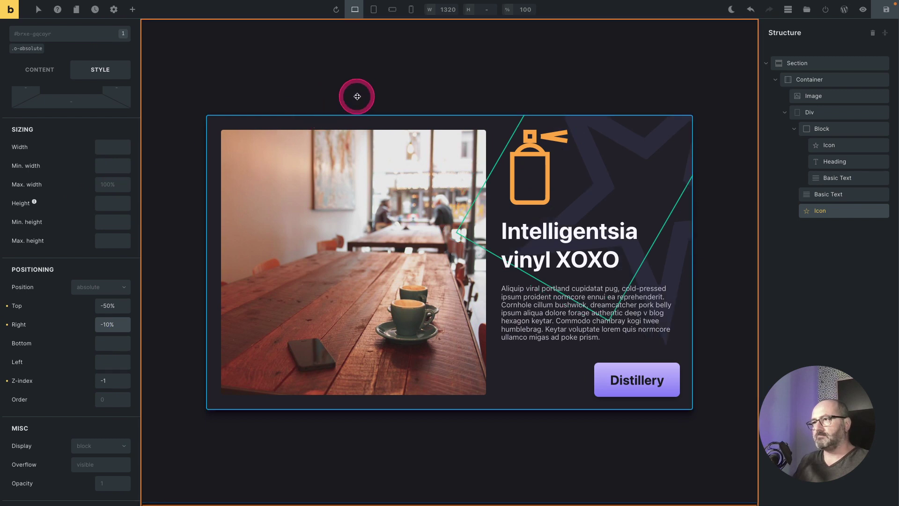
pyautogui.click(369, 94)
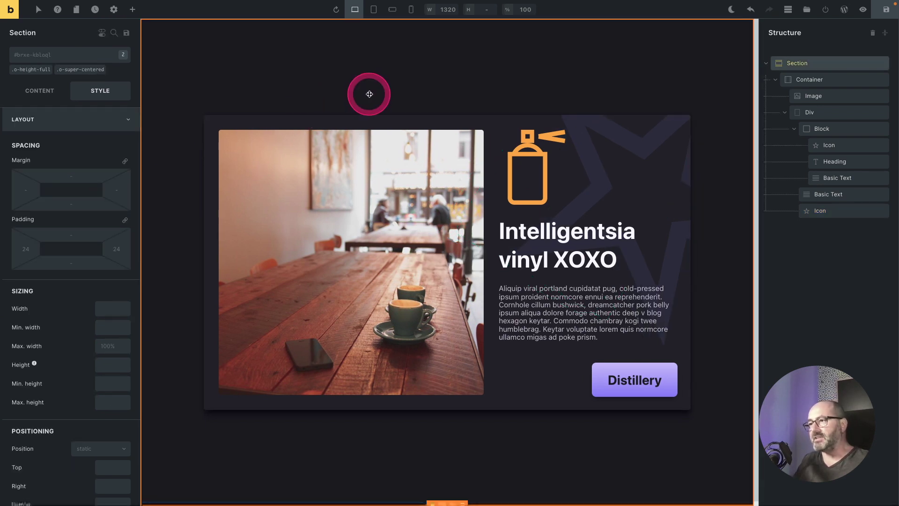
# - Open the page's front-end view and examine the card with its clipped star watermark
pyautogui.rightClick(13, 14)
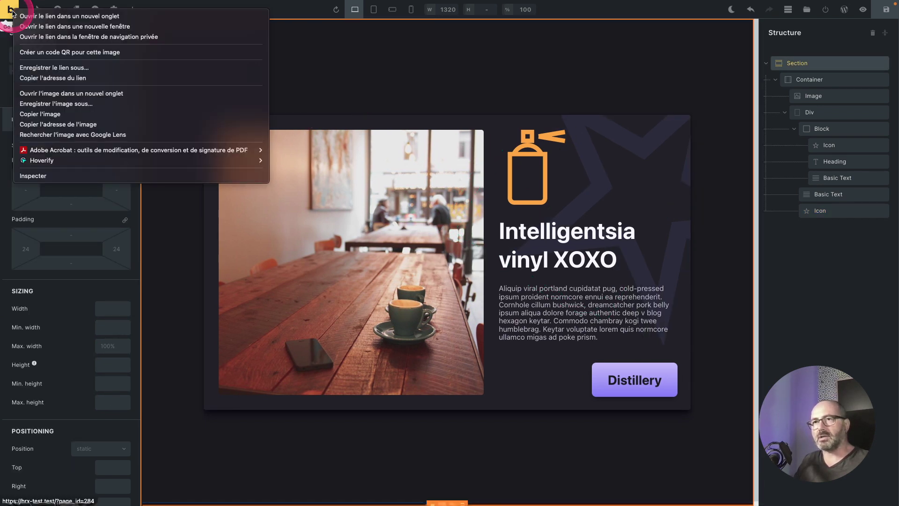
pyautogui.click(47, 34)
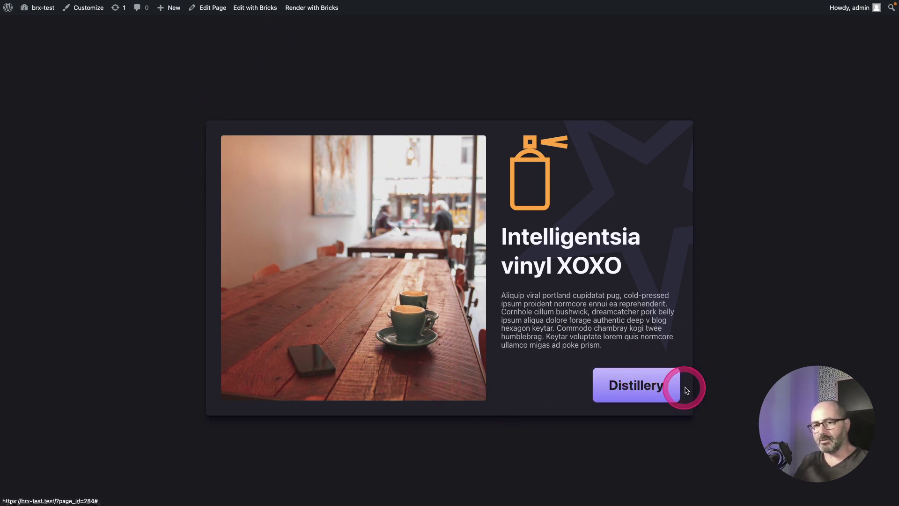
pyautogui.click(347, 262)
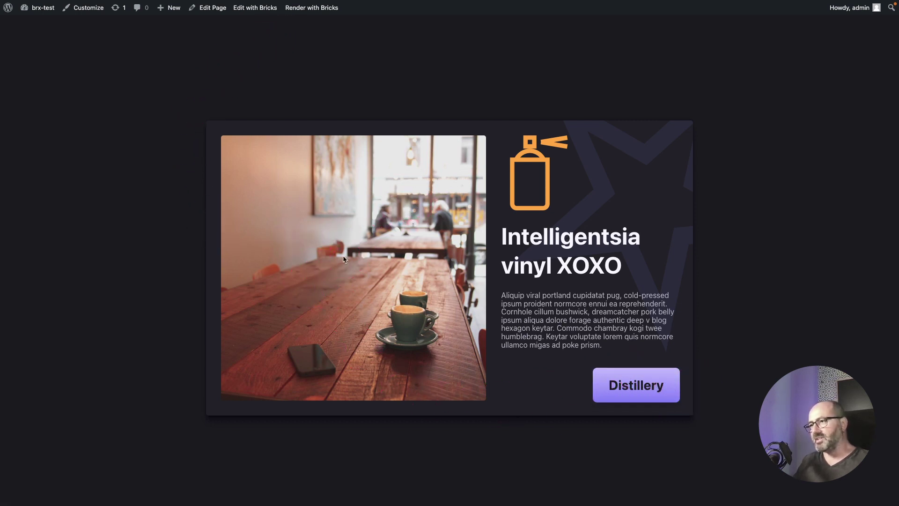